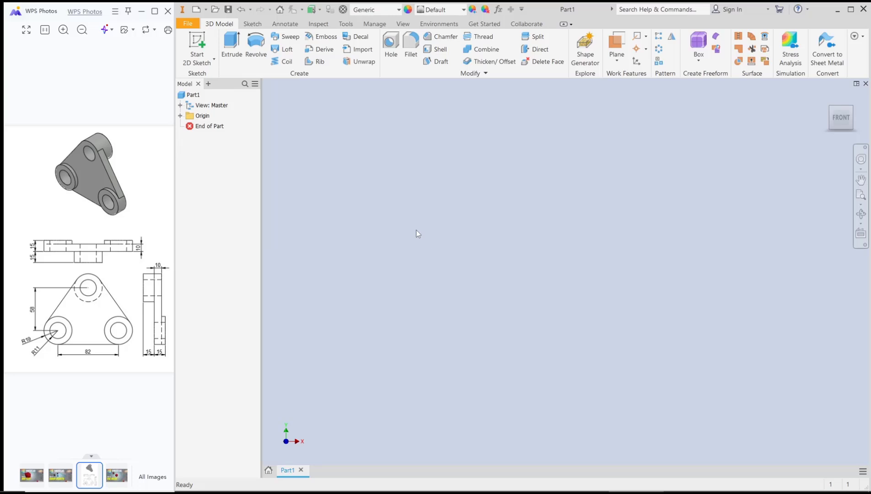
Start a new 2D sketch on the YZ plane
left_click(202, 50)
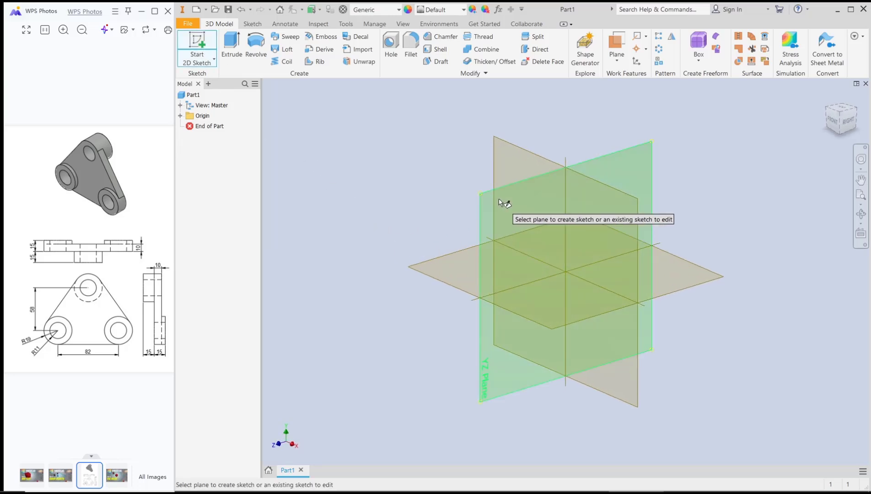
left_click(496, 216)
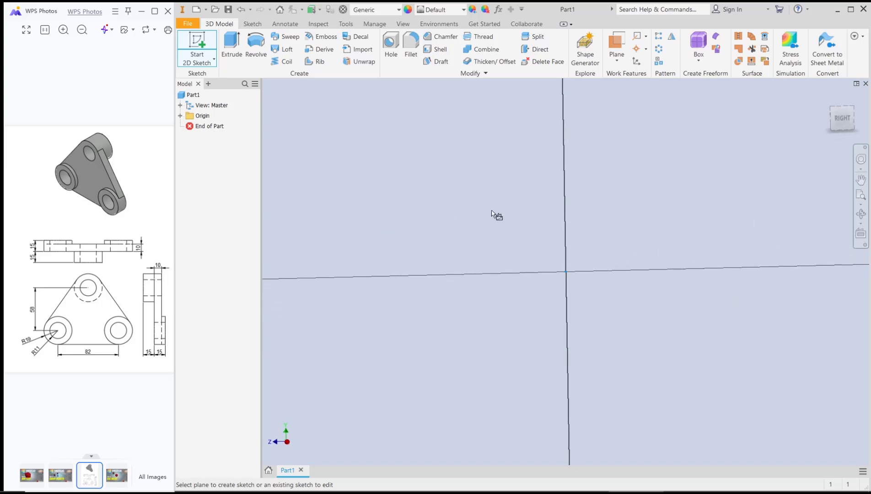
mouse_move(567, 165)
middle_mouse_down()
mouse_move(556, 189)
mouse_move(478, 220)
middle_mouse_up()
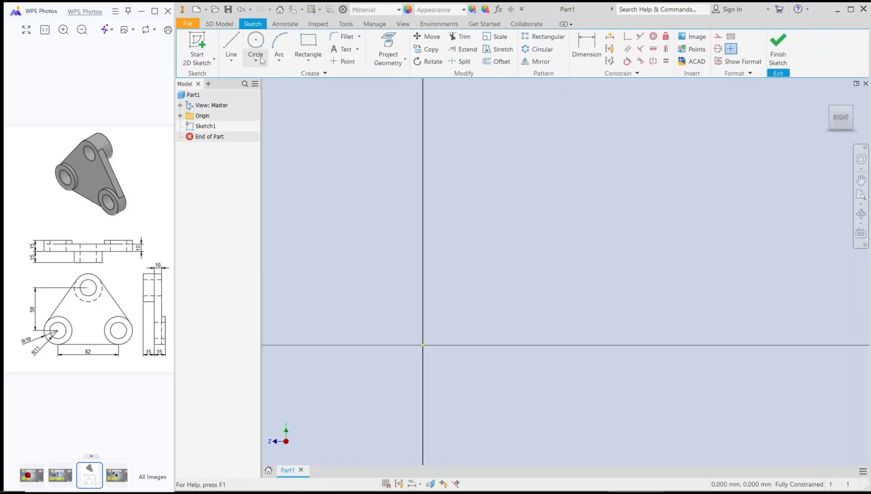
Sketch two concentric circles for the upper boss, the outer one about 5.1 mm in diameter
left_click(253, 42)
left_click(554, 181)
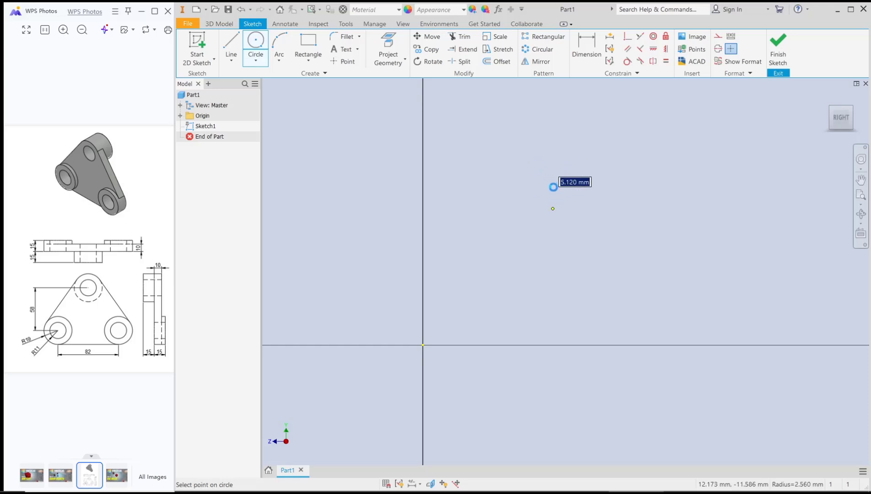
left_click(554, 181)
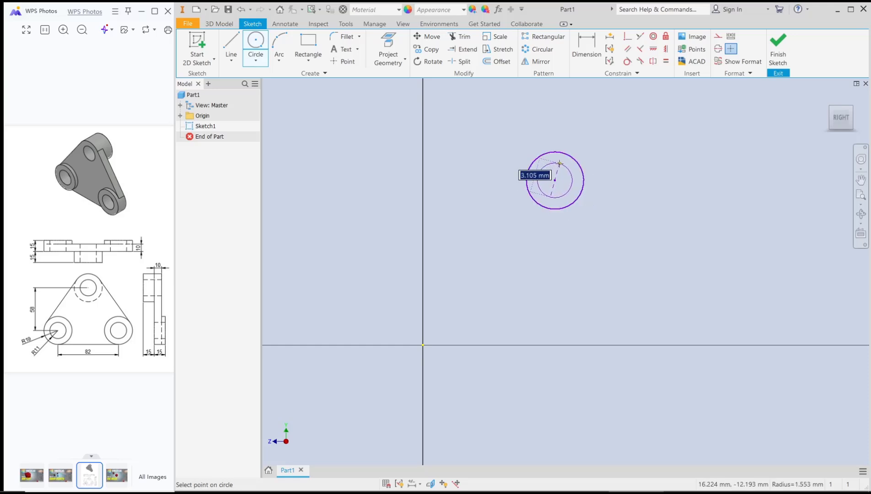
left_click(560, 161)
Sketch two more pairs of concentric circles below the upper pair, at lower left and lower right, with their centres horizontally aligned
left_click(484, 283)
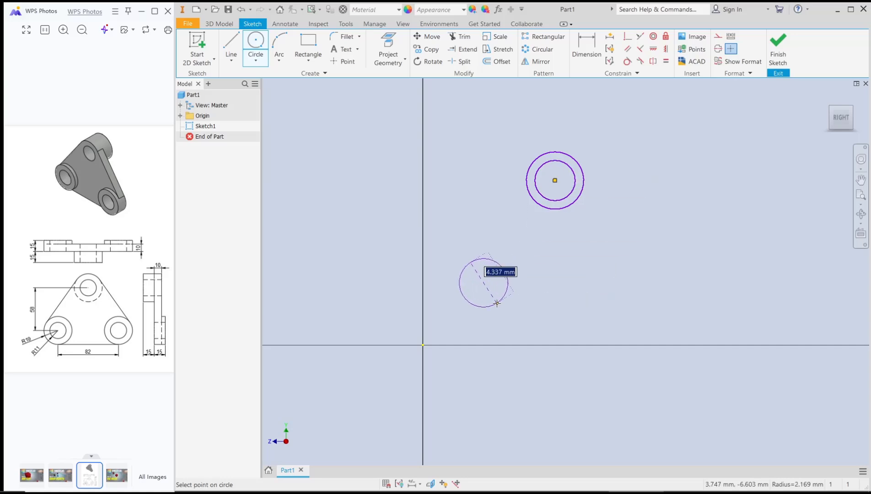
left_click(502, 307)
left_click(484, 283)
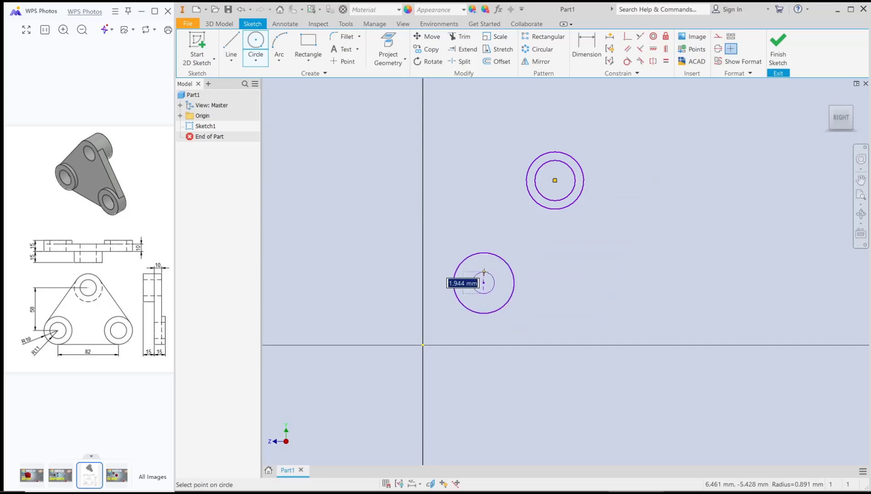
left_click(499, 268)
left_click(625, 283)
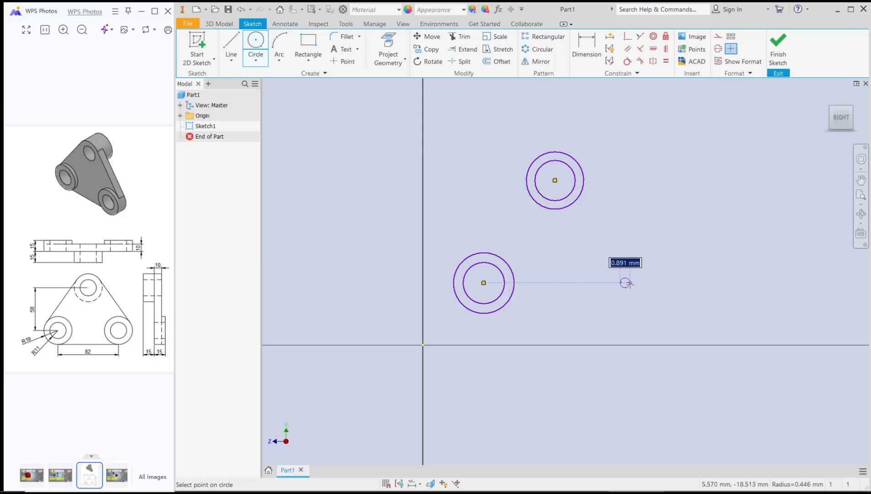
left_click(643, 302)
left_click(625, 283)
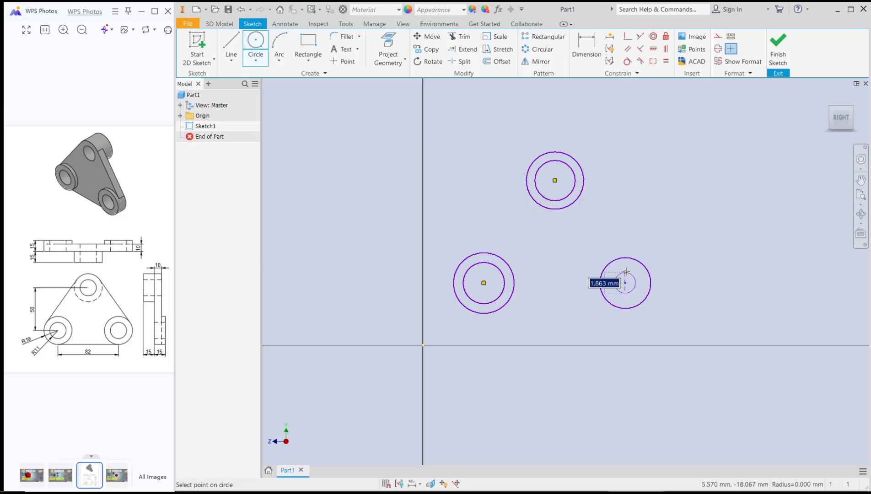
left_click(641, 283)
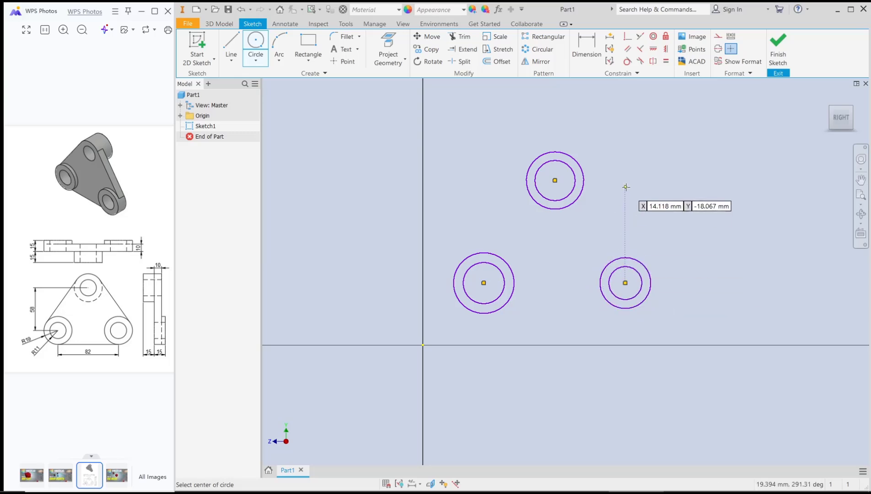
Dimension the upper pair's outer circle with a diameter of 38 mm
left_click(587, 45)
left_click(556, 153)
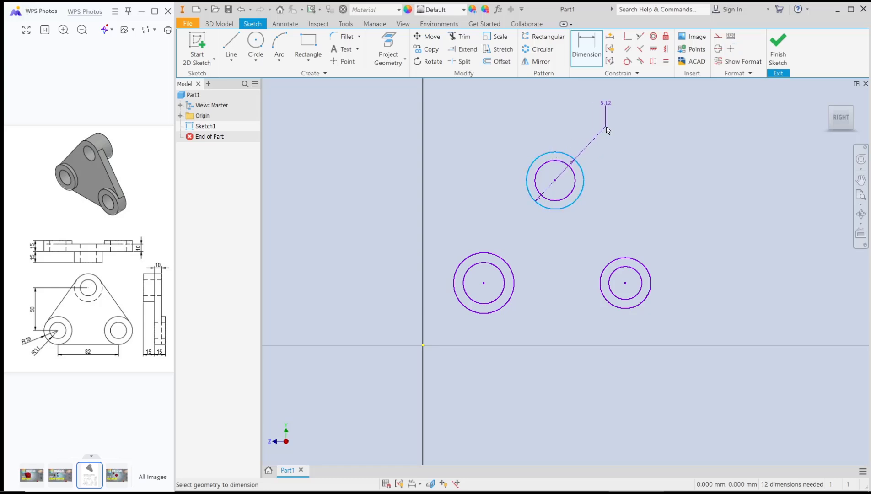
left_click(603, 129)
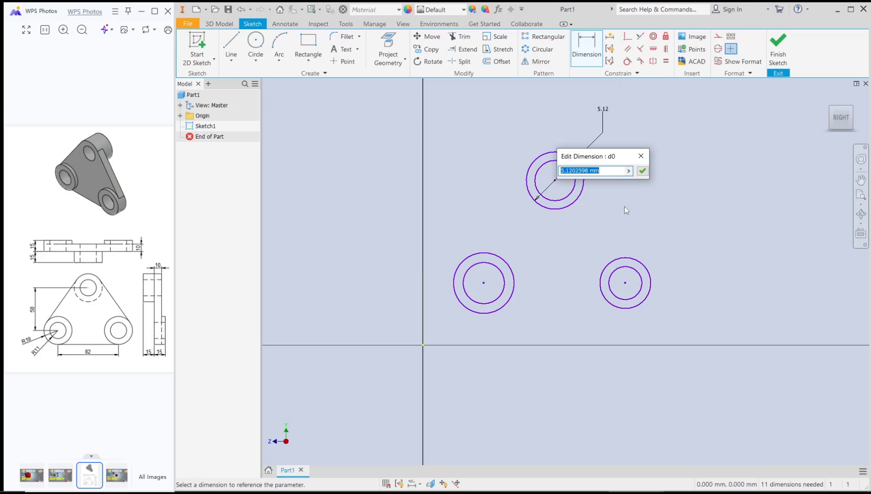
type("38")
key("Return")
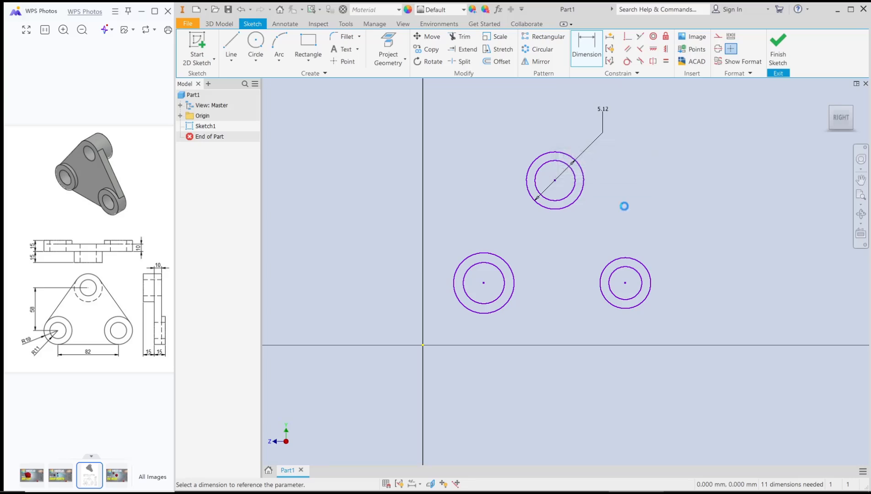
Dimension the upper pair's inner circle with a diameter of 22 mm
scroll(657, 224, "up", 5)
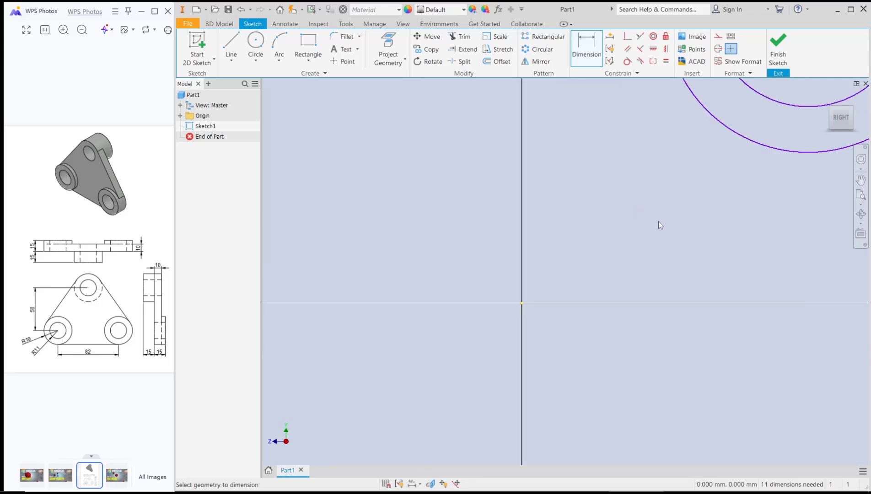
scroll(661, 225, "down", 4)
scroll(567, 229, "down", 3)
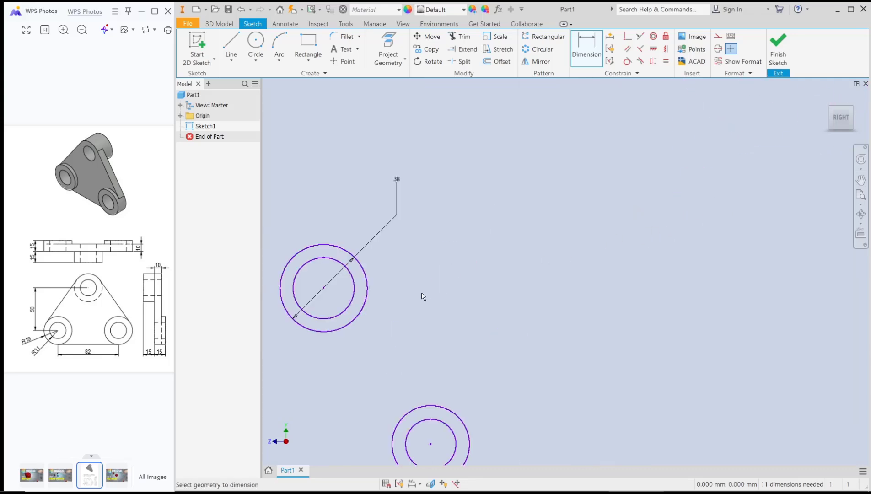
middle_click_drag(422, 296, 577, 225)
left_click(517, 231)
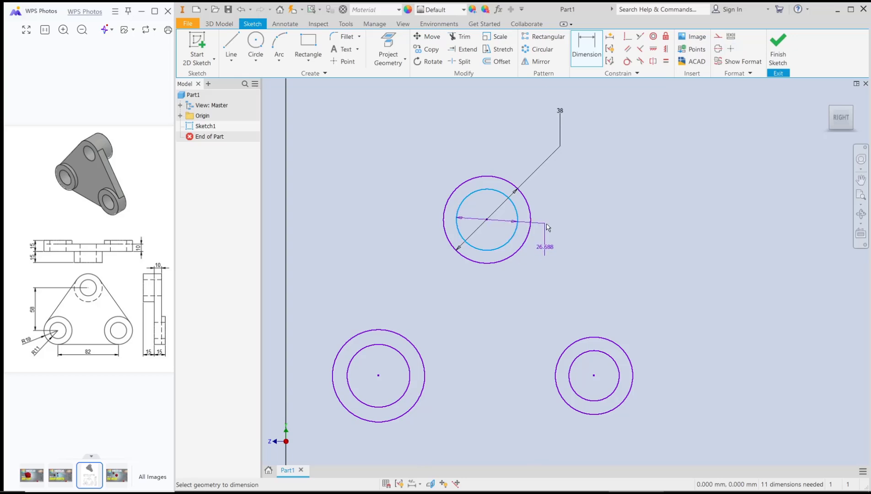
left_click(584, 202)
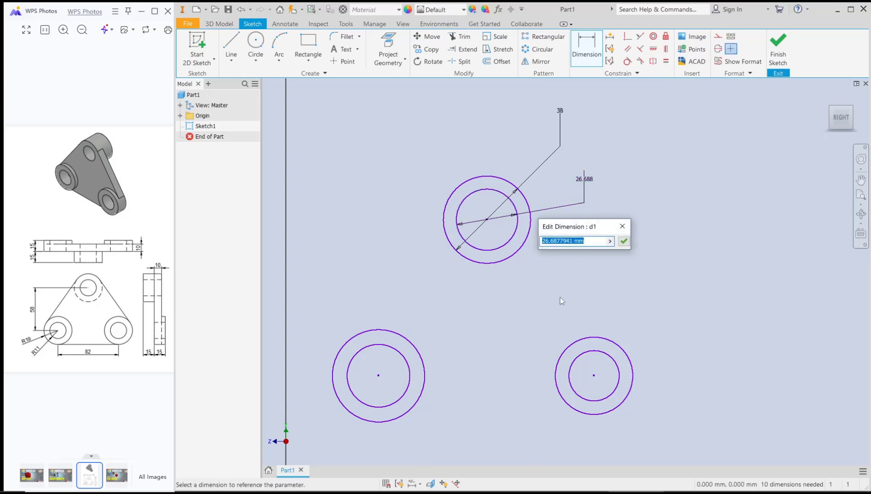
type("22")
key("Return")
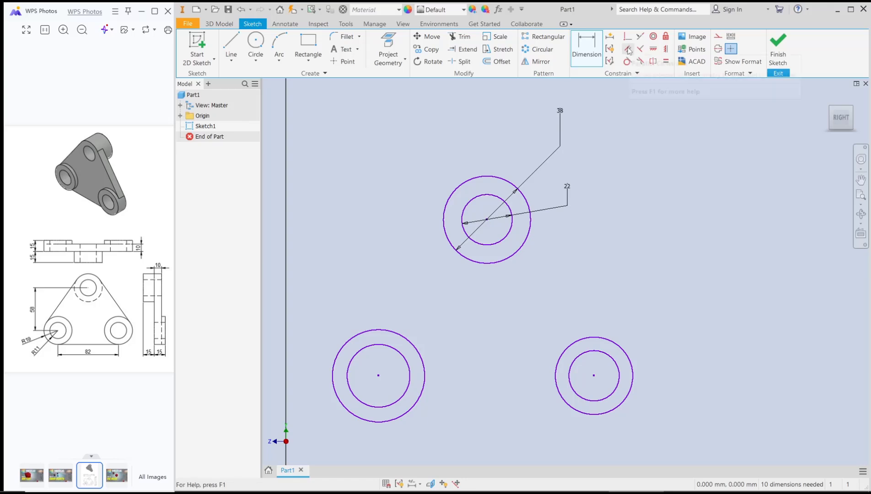
Apply equal constraints between the upper outer circle and both lower outer circles
left_click(667, 61)
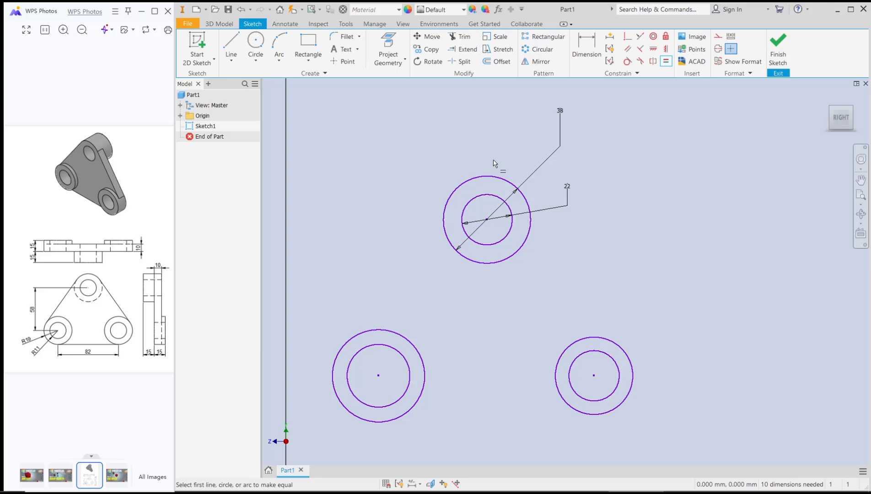
left_click(472, 179)
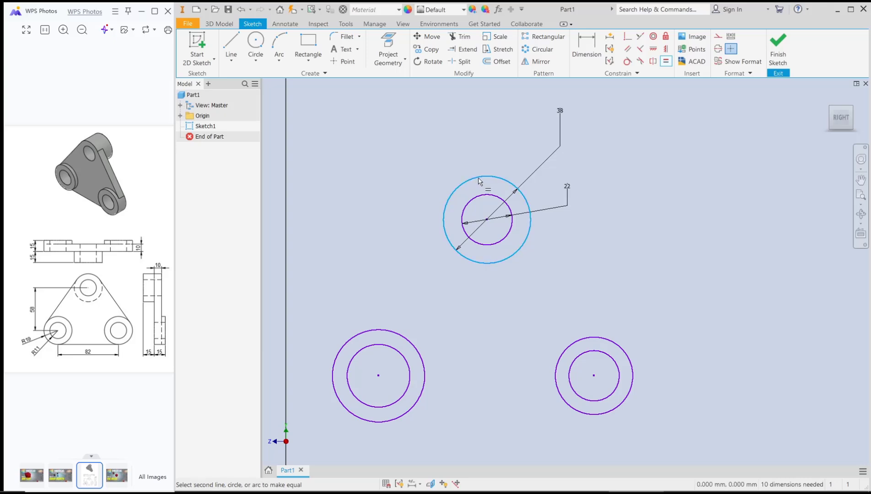
left_click(616, 346)
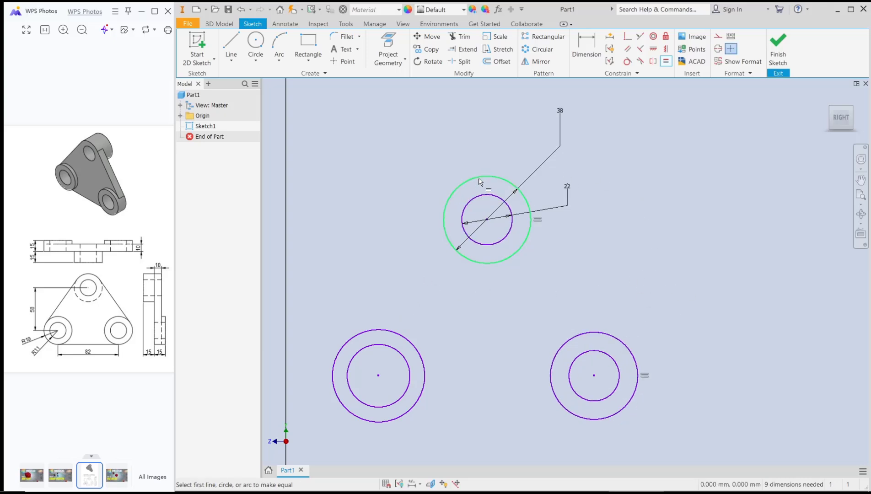
left_click(458, 249)
left_click(390, 344)
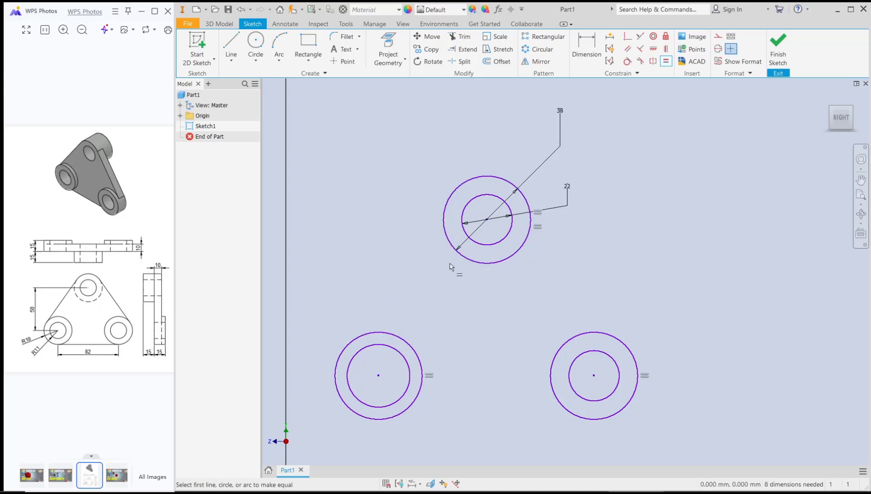
Apply equal constraints between the upper inner circle and both lower inner circles
left_click(474, 205)
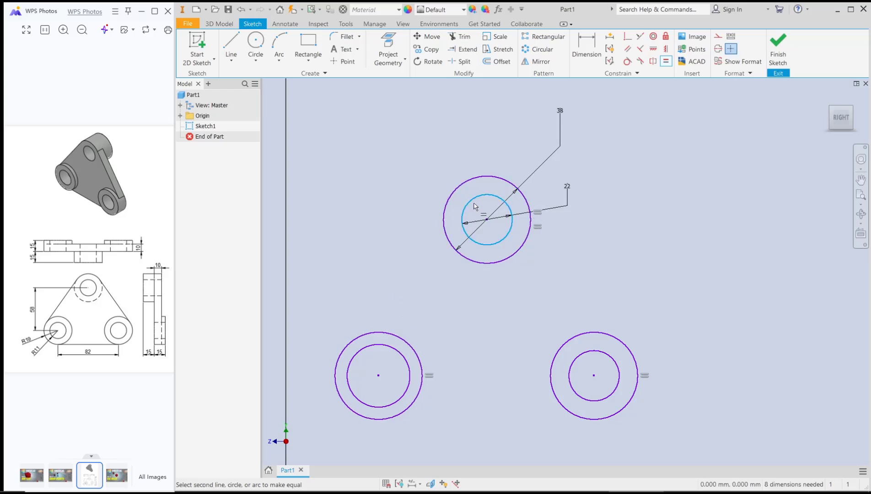
left_click(585, 351)
left_click(475, 195)
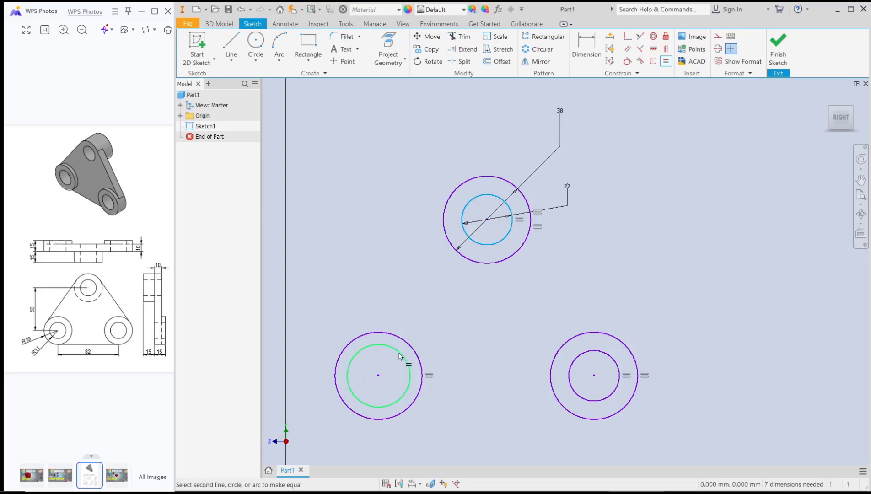
left_click(401, 353)
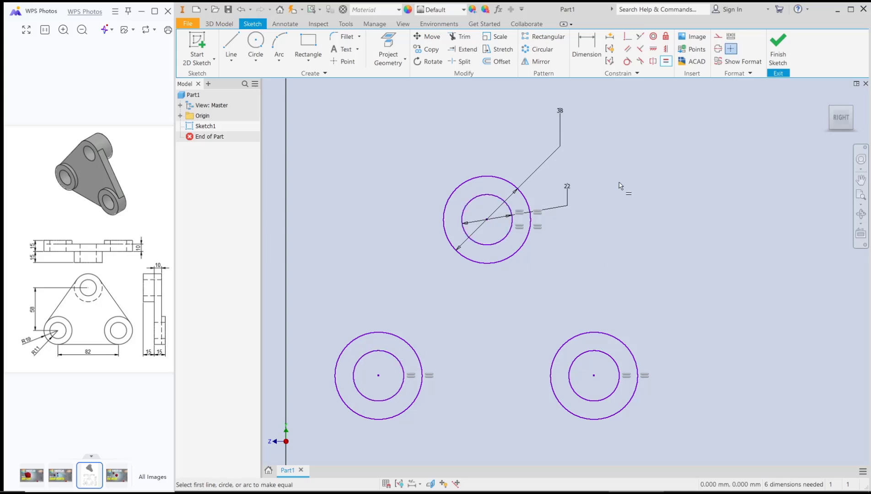
Dimension the horizontal distance between the two lower circle centres as 82 mm
left_click(588, 49)
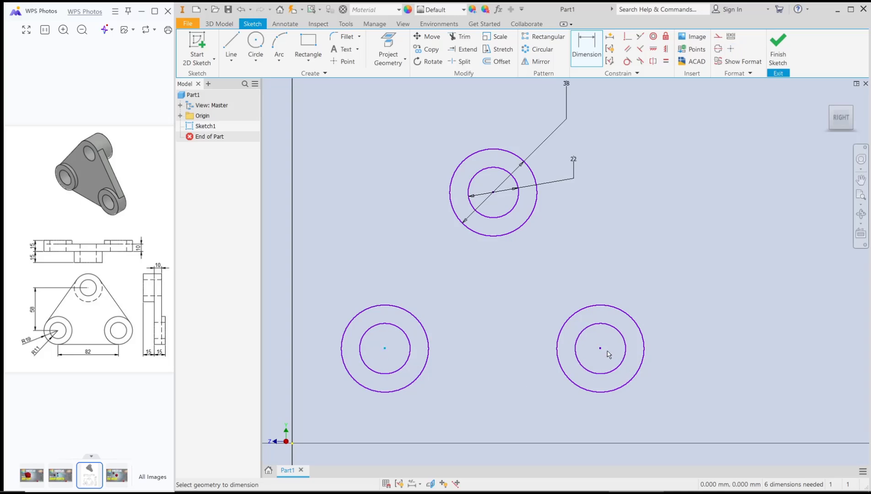
left_click(600, 349)
left_click(491, 427)
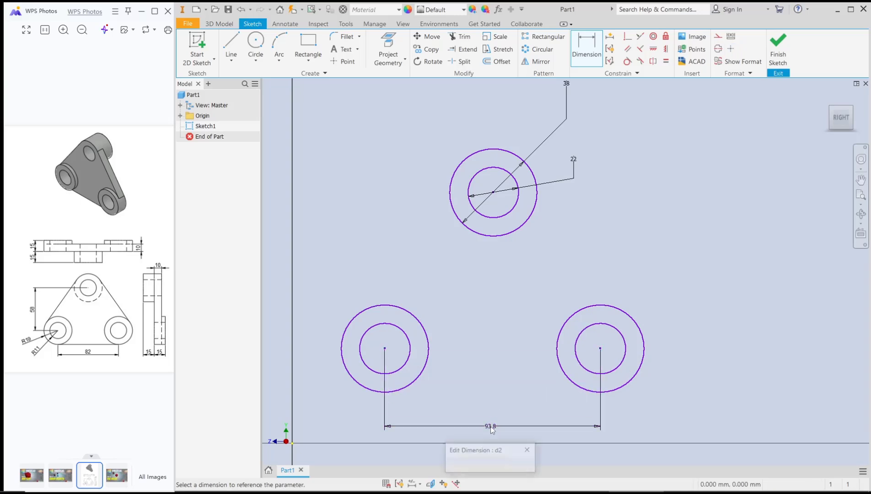
type("82")
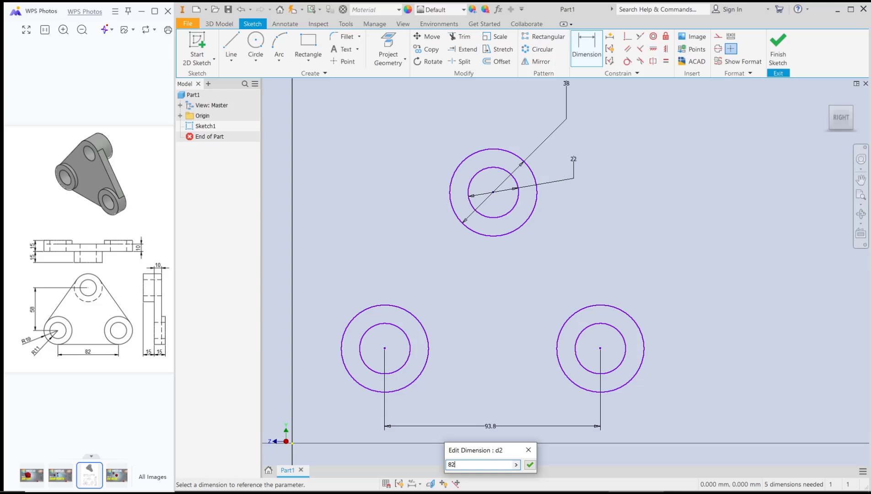
key("Return")
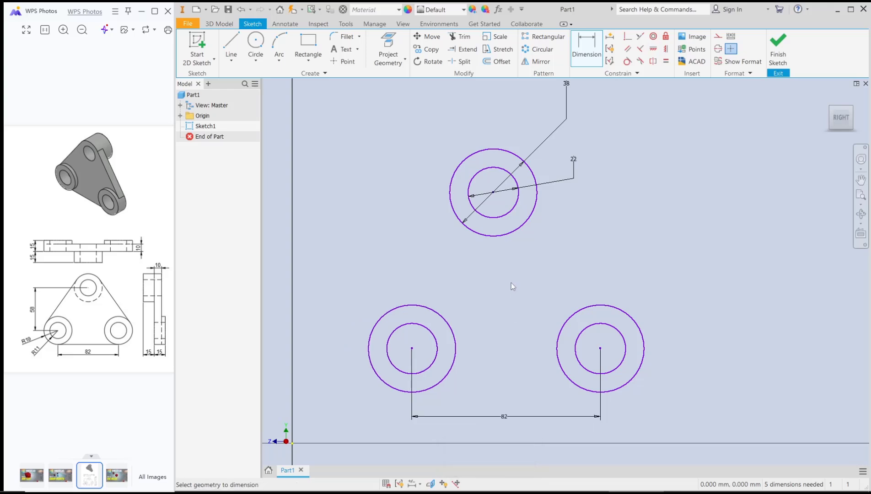
Dimension the horizontal distance between the lower-left and upper circle centres as 41 mm
left_click(412, 349)
left_click(493, 192)
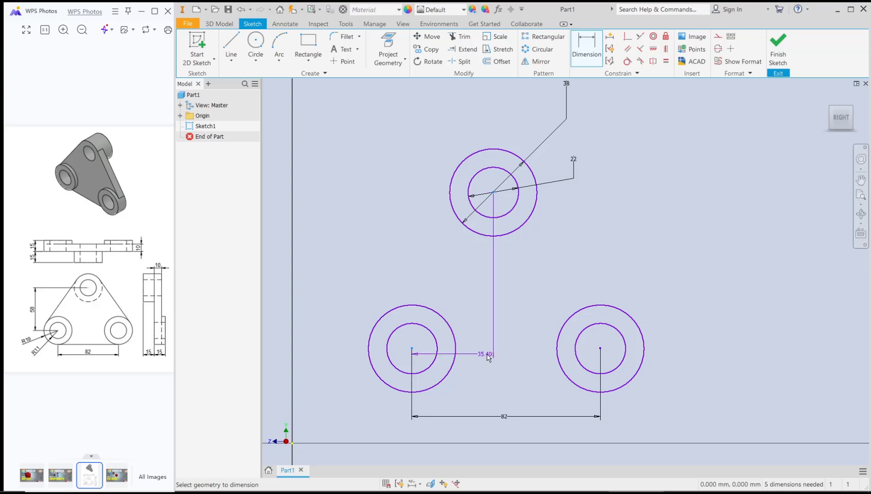
left_click(479, 406)
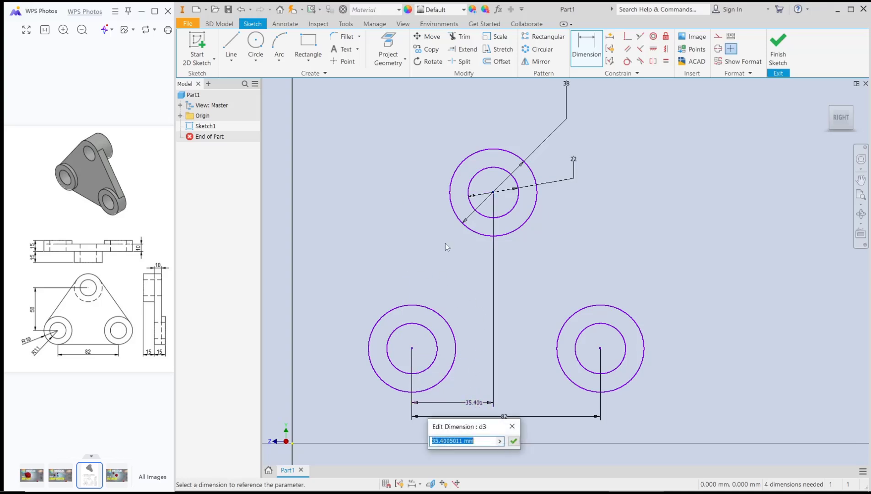
type("41")
key("Return")
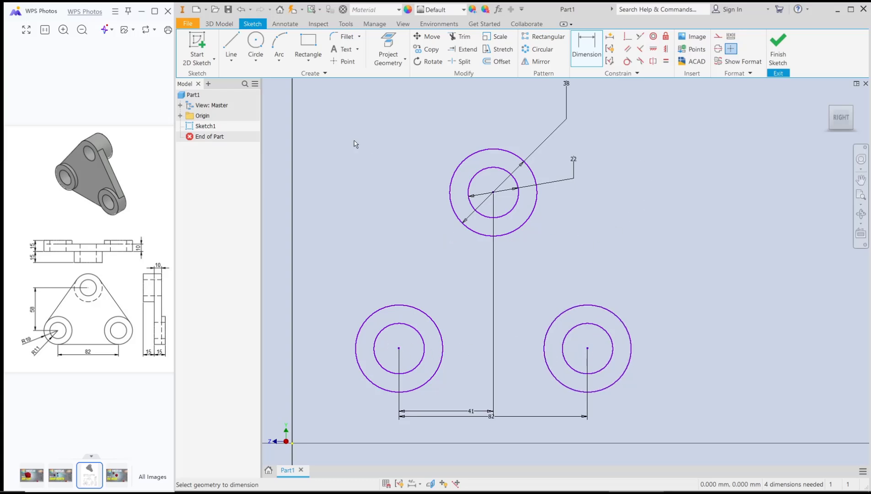
Sketch a slanted line outside the circles, from beside the lower-left pair up to beside the upper pair
left_click(233, 47)
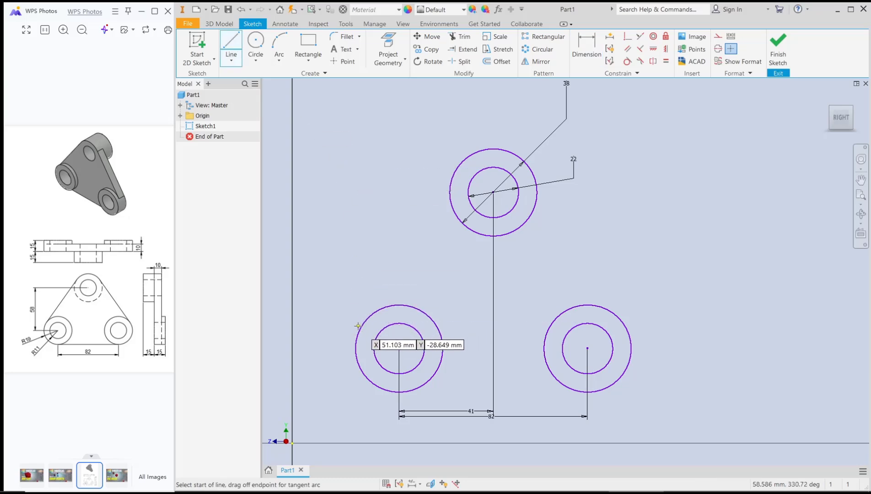
left_click(333, 328)
left_click(468, 137)
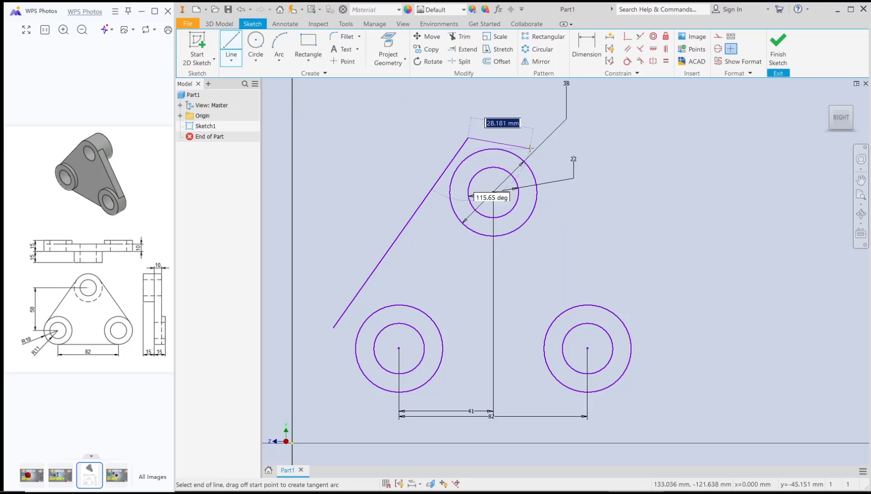
key("Escape")
Sketch a slanted line outside the circles, from beside the upper pair down to beside the lower-right pair
left_click(232, 46)
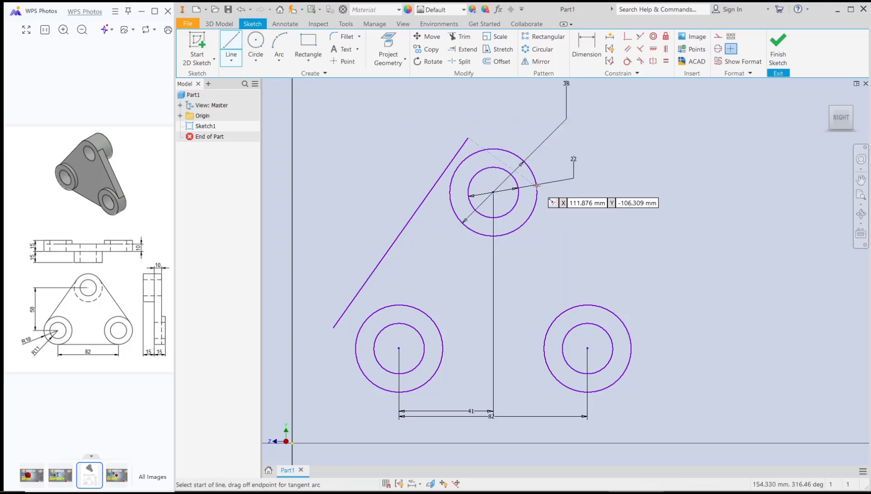
left_click(544, 157)
left_click(656, 334)
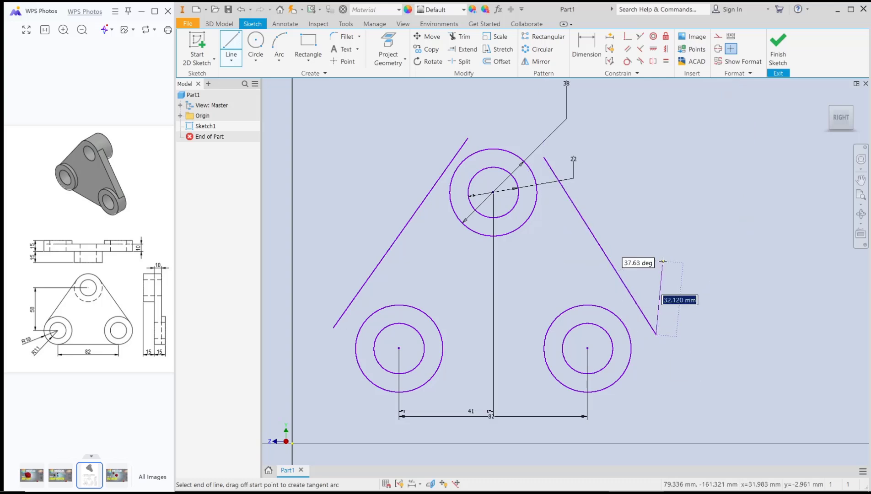
key("Escape")
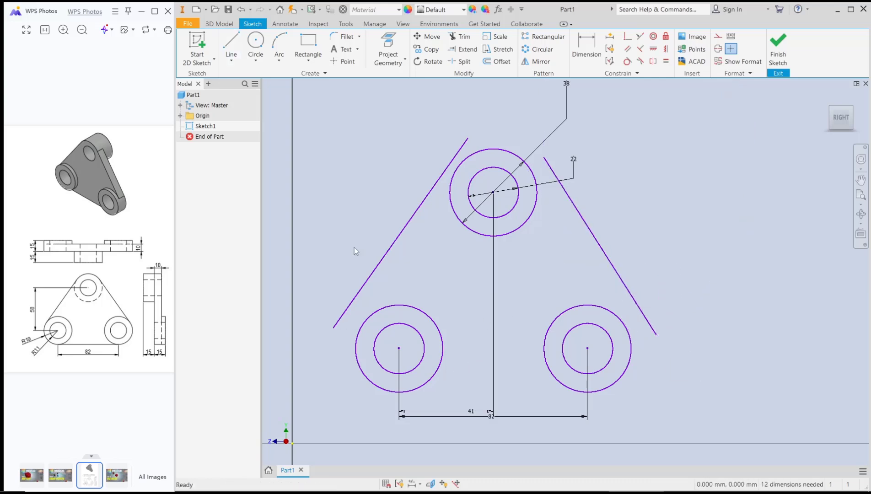
Sketch a horizontal line joining the lowest points of the two lower outer circles
left_click(231, 45)
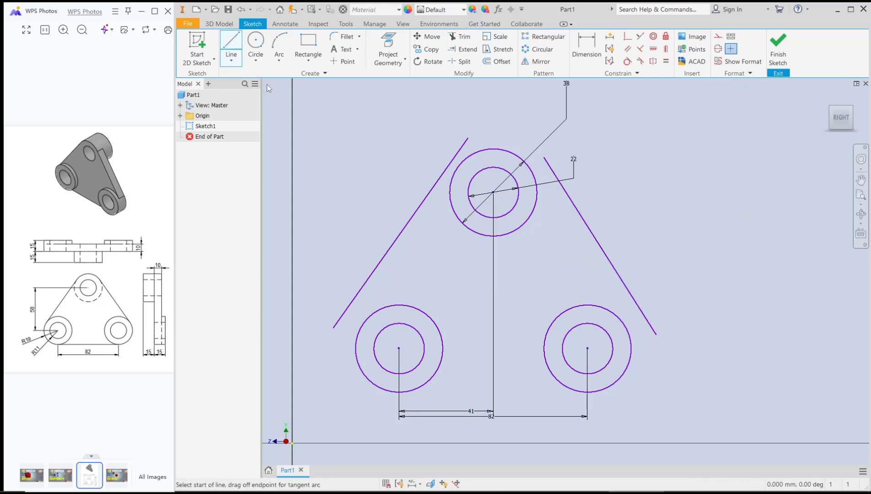
left_click(399, 392)
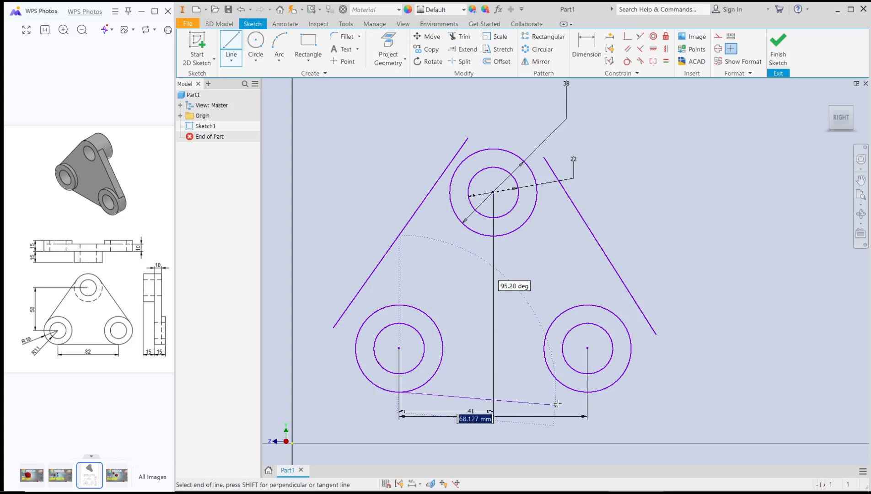
double_click(588, 392)
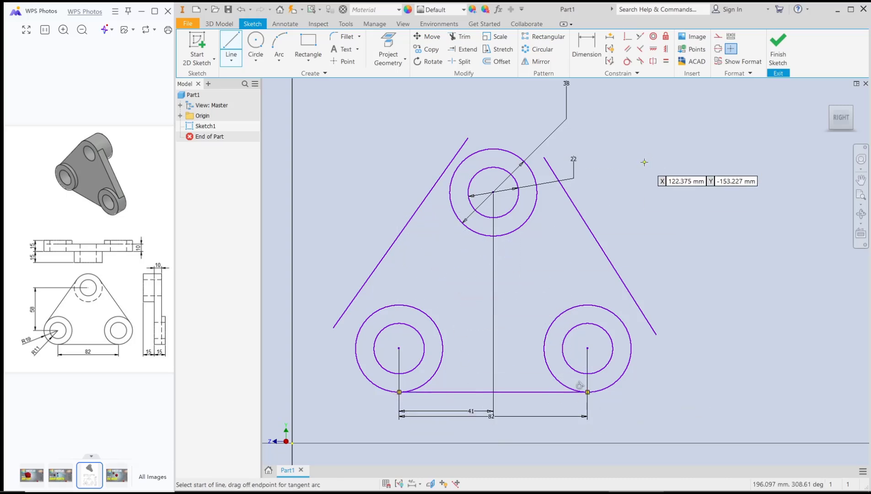
Apply tangent constraints between the left slanted line and the outer circles of the upper and lower-left pairs
left_click(627, 61)
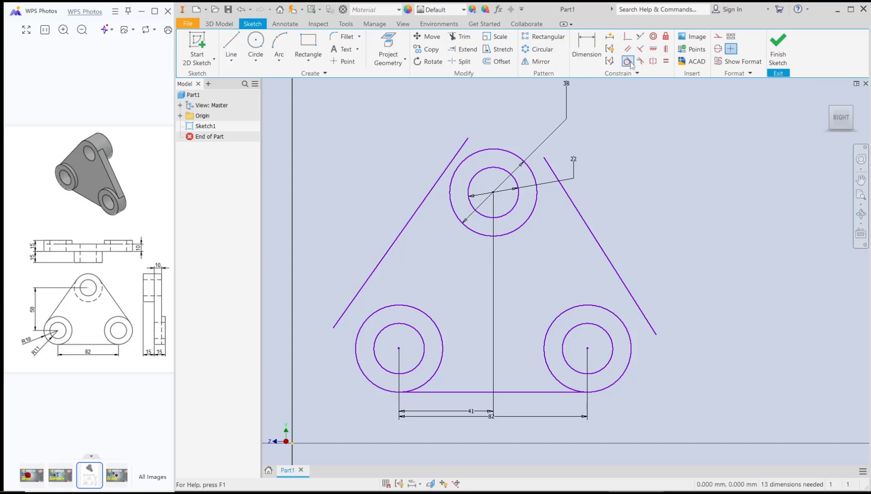
left_click(460, 149)
left_click(468, 162)
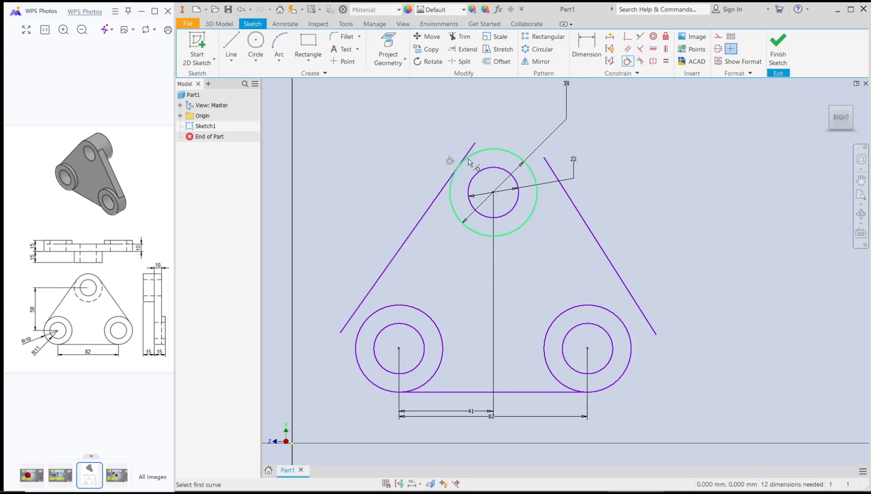
left_click(365, 316)
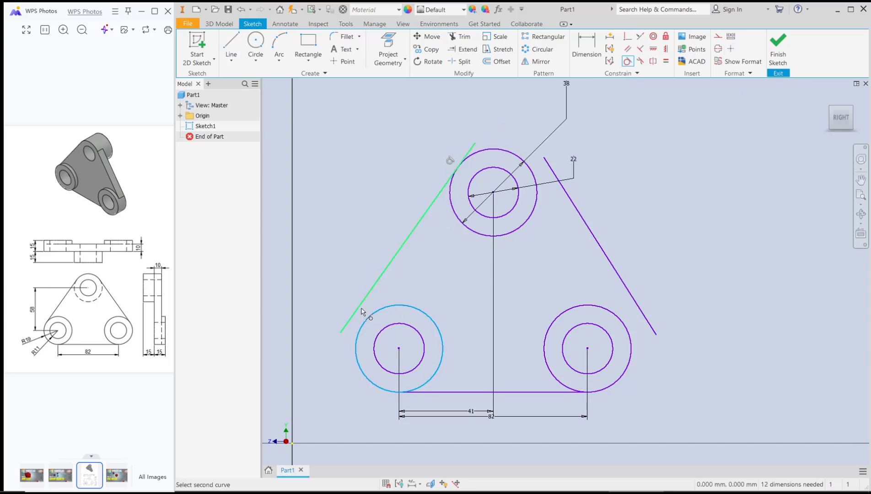
left_click(365, 316)
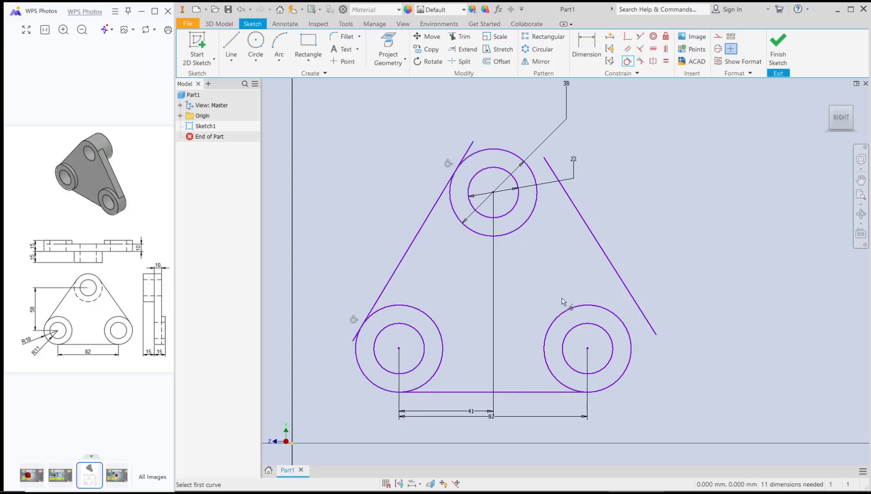
Make the right slanted line tangent to the outer circles of the upper and lower-right pairs
left_click(574, 207)
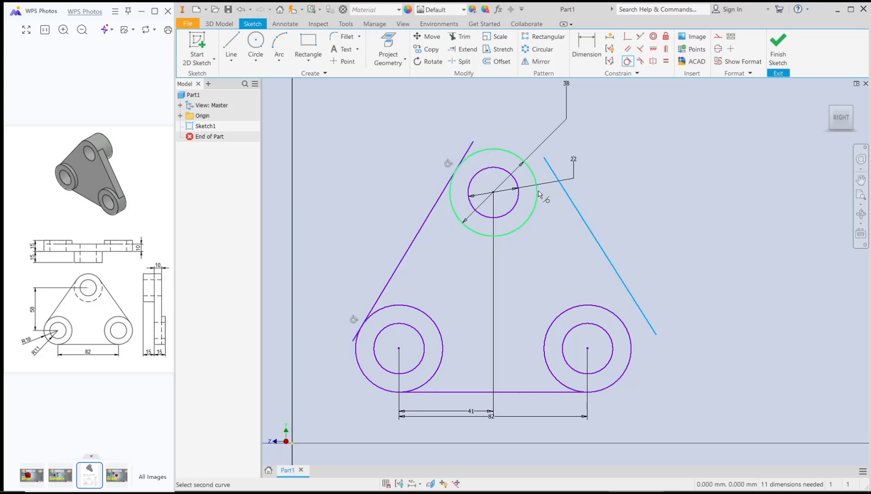
left_click(541, 196)
left_click(605, 286)
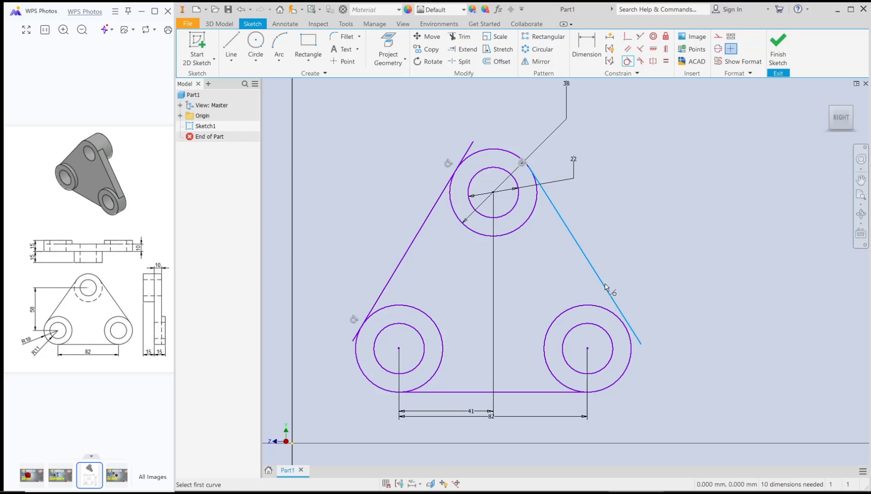
left_click(599, 309)
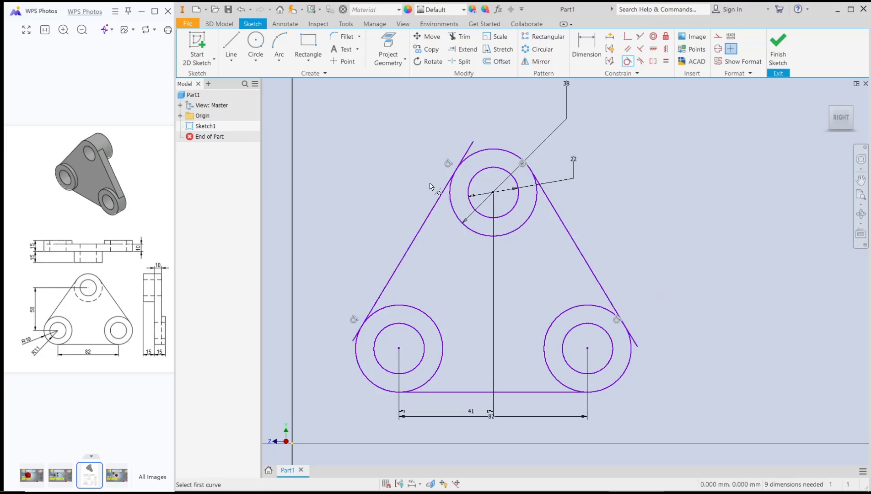
key("Escape")
Trim the ends of both slanted lines that overhang their tangent points on the outer circles
key("x")
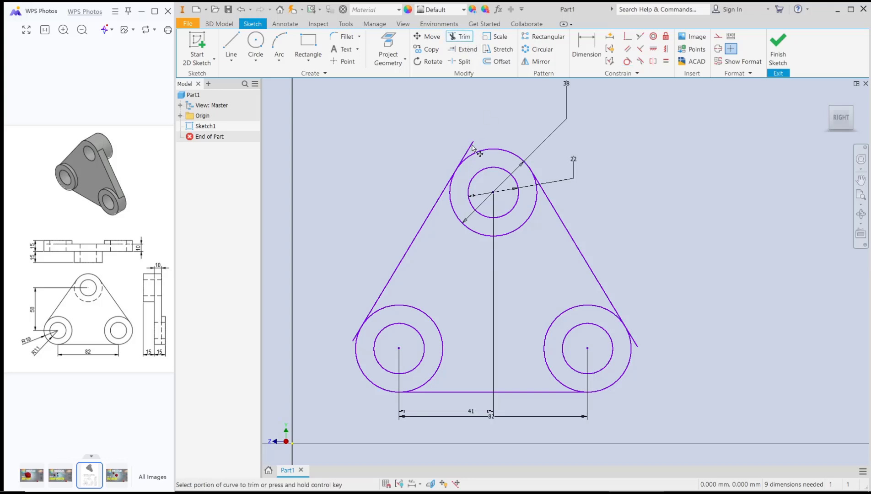
left_click(473, 148)
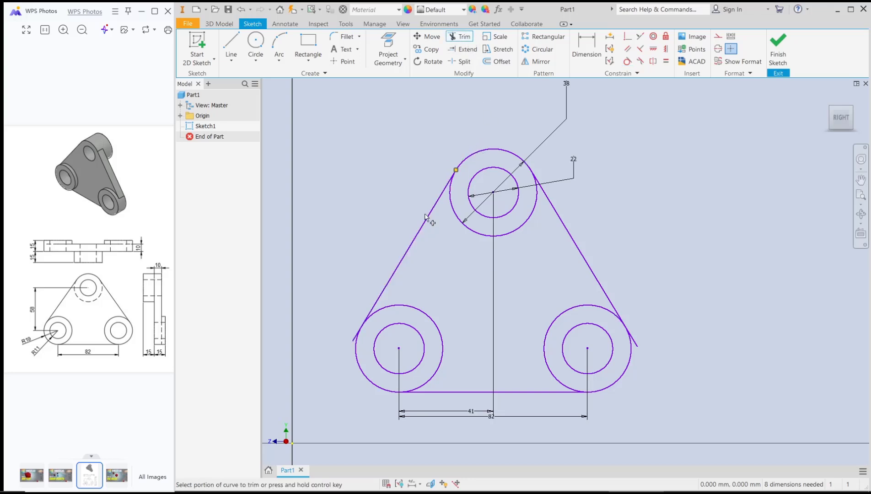
left_click(356, 337)
left_click(638, 346)
scroll(558, 192, "up", 7)
scroll(526, 179, "down", 9)
scroll(522, 146, "down", 8)
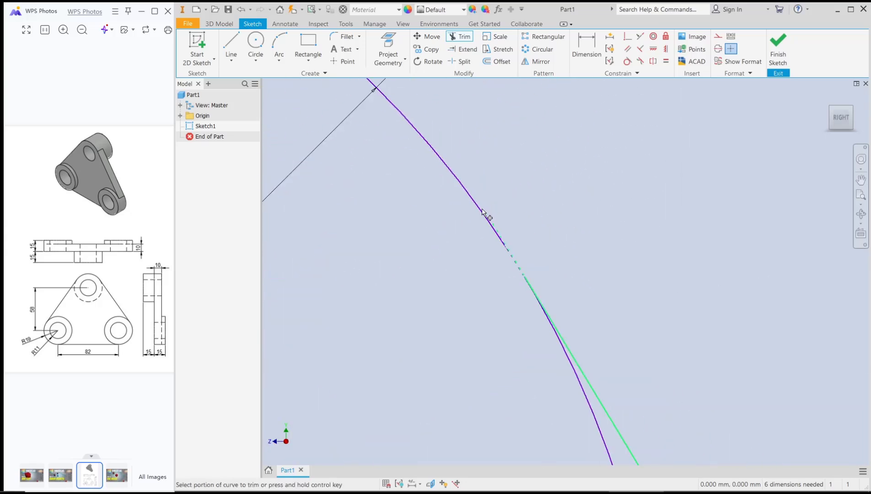
left_click(482, 210)
scroll(541, 206, "up", 5)
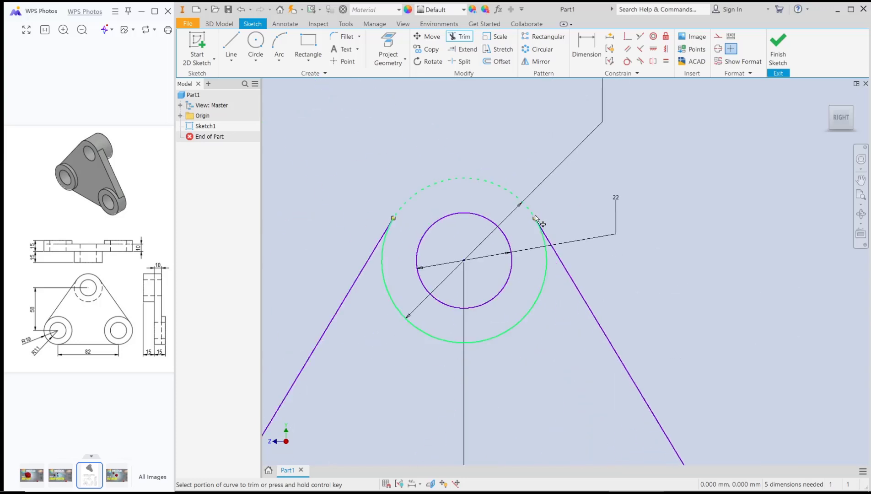
scroll(544, 192, "up", 6)
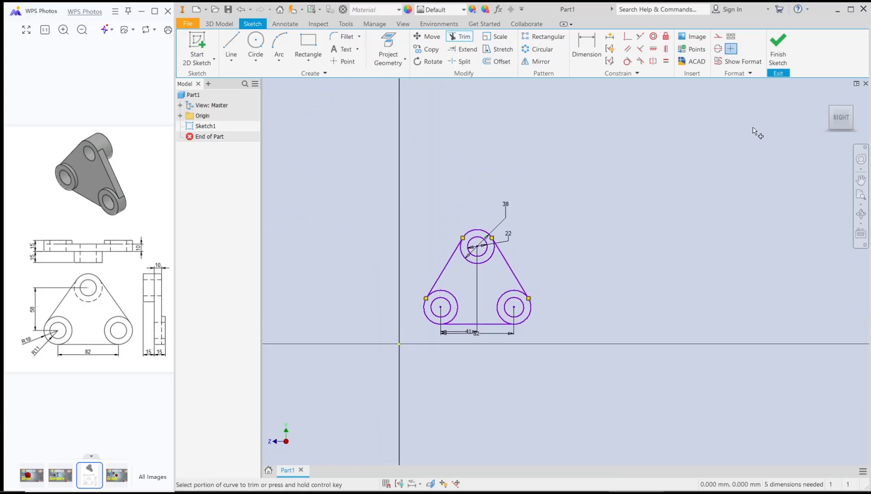
Finish the sketch and extrude the triangular web region between the outer circles by 10 mm
left_click(778, 51)
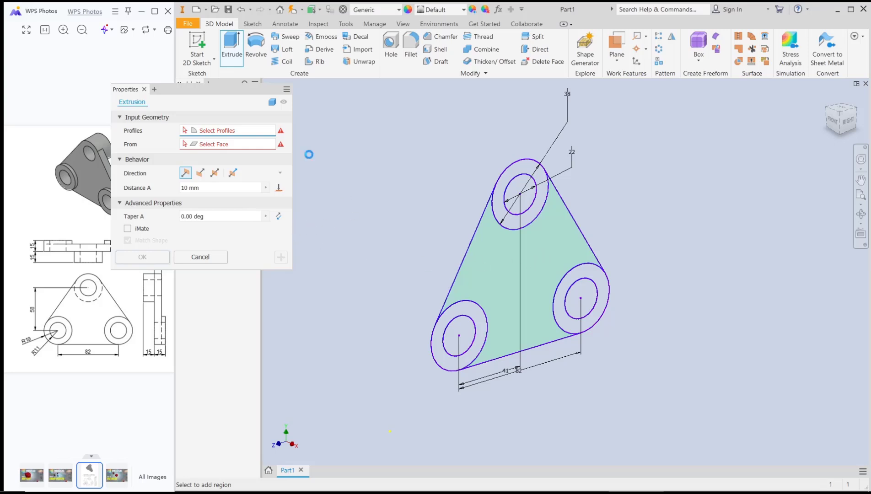
left_click_drag(209, 91, 353, 121)
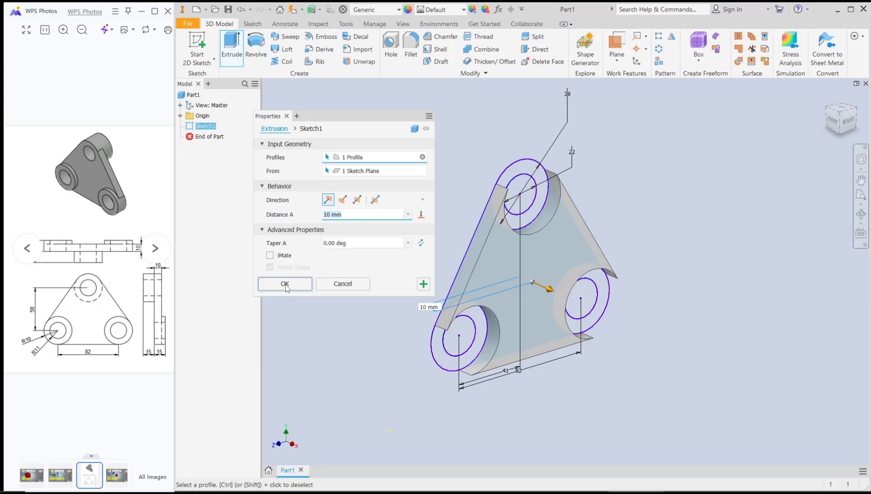
left_click(285, 284)
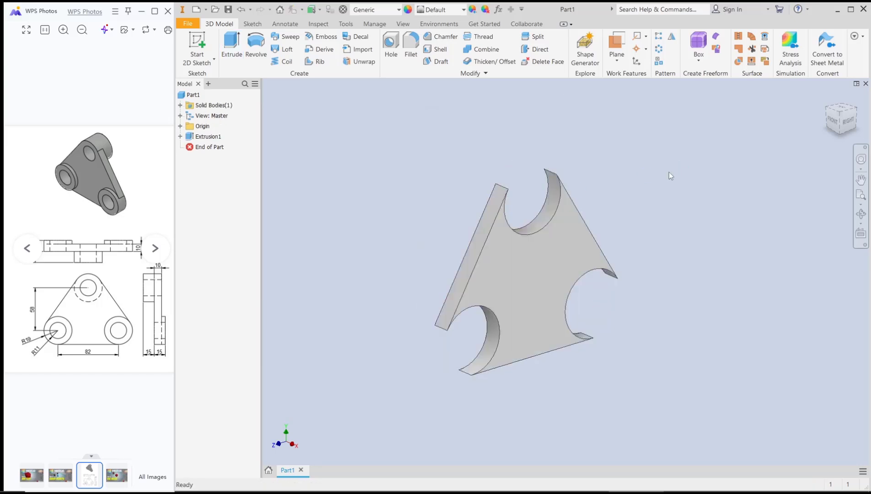
Turn on the visibility of Sketch1 under the web extrusion
left_click(179, 127)
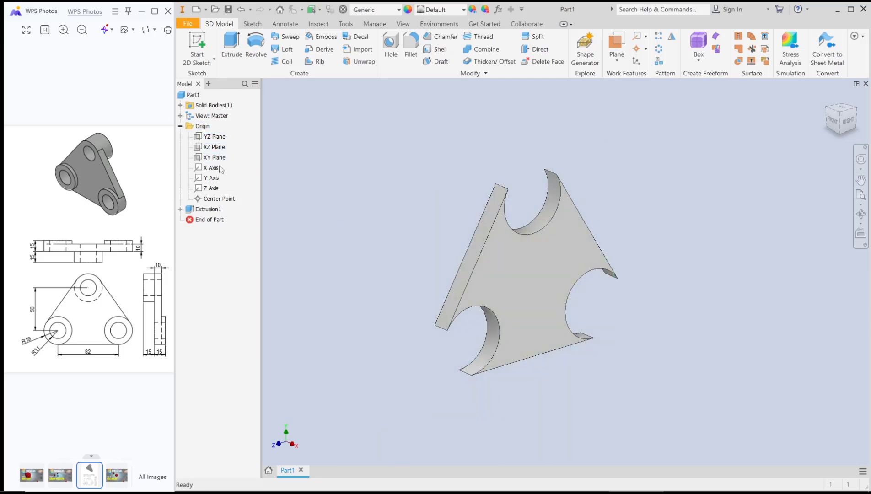
left_click(181, 210)
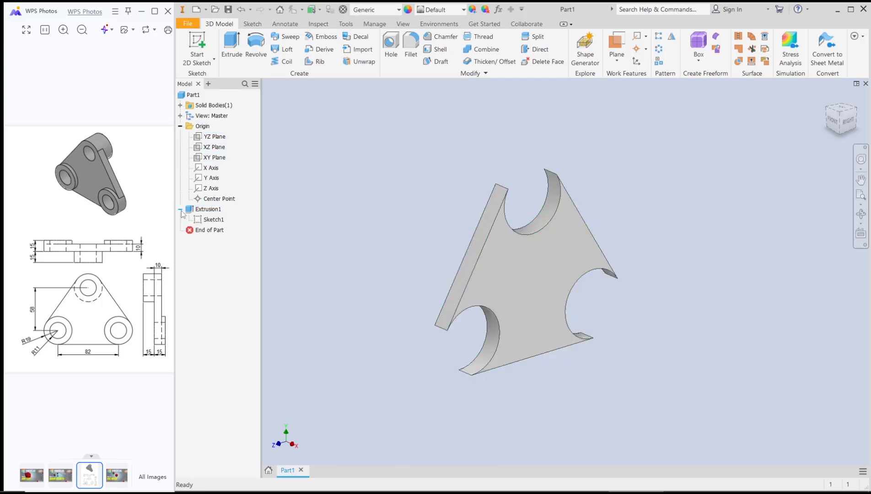
right_click(213, 223)
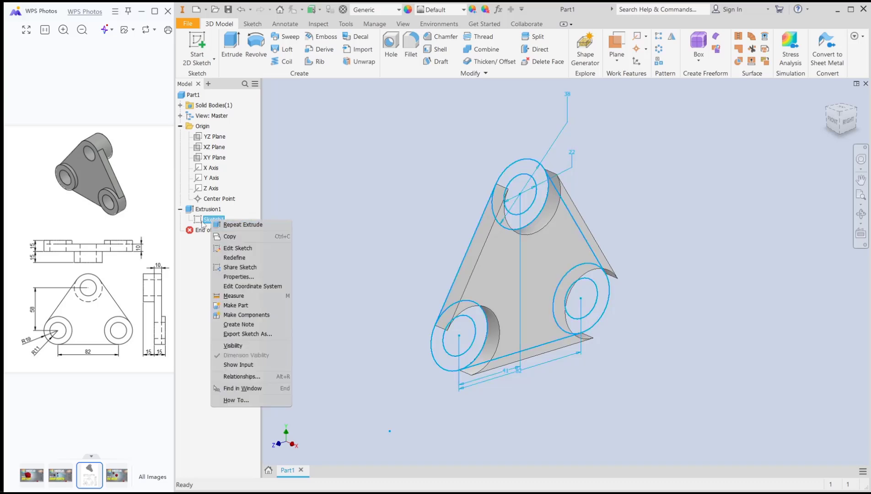
left_click(240, 346)
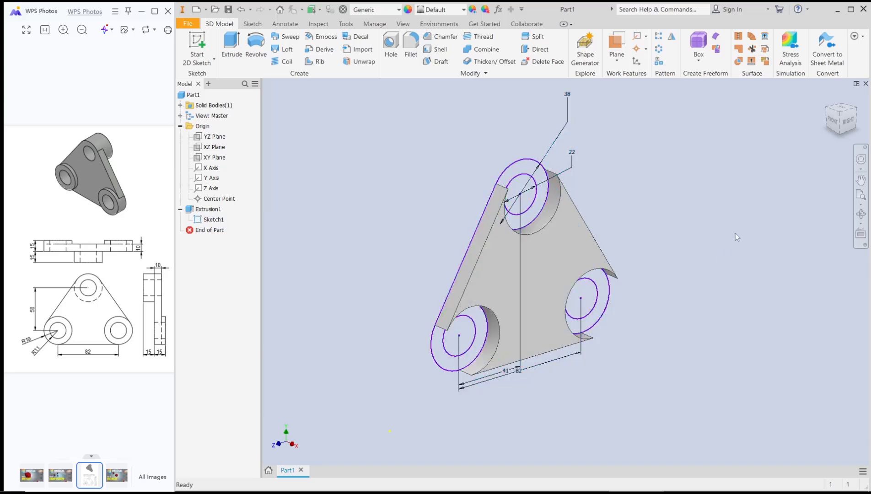
middle_click_drag(677, 212, 671, 205)
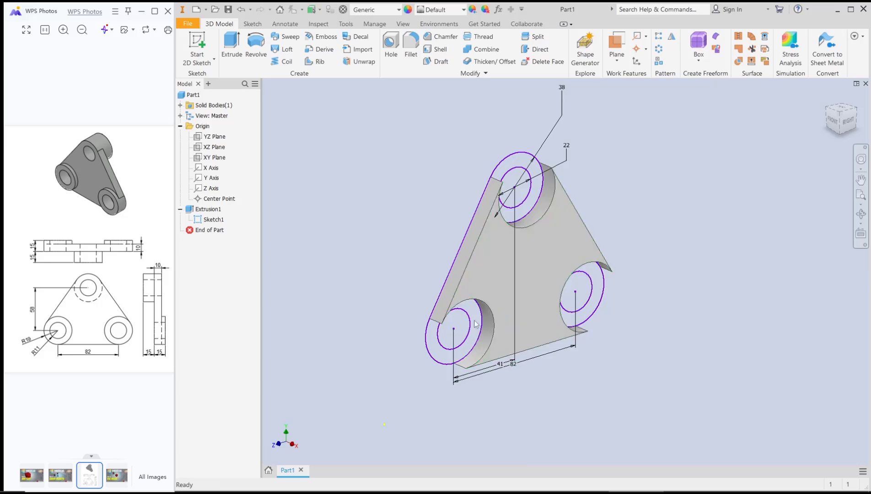
Extrude the two lower ring profiles 15 mm, joined to the web
left_click(231, 48)
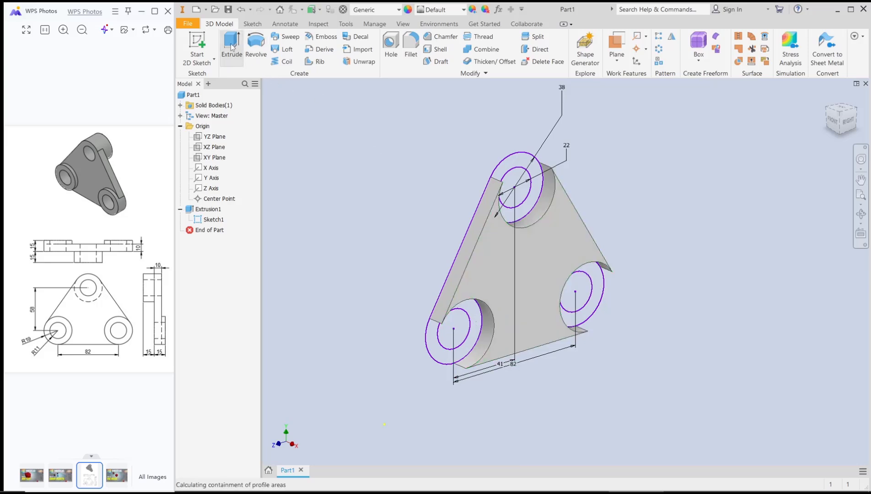
left_click(598, 295)
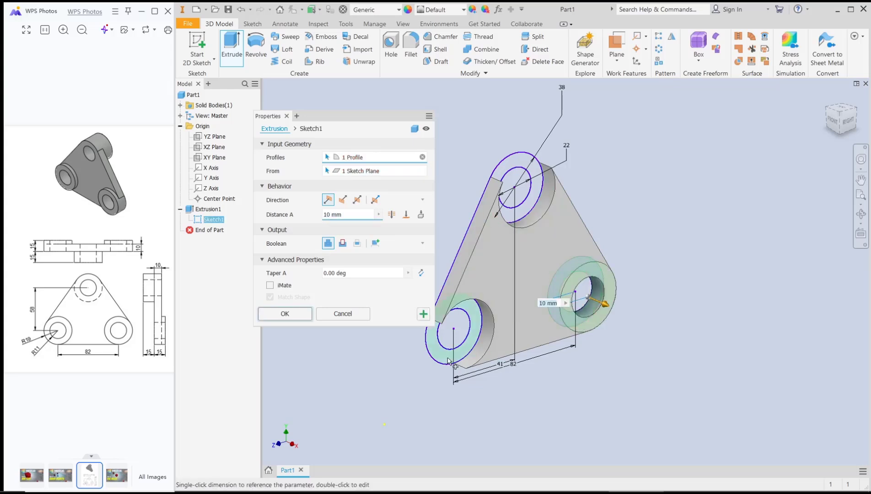
left_click(439, 358)
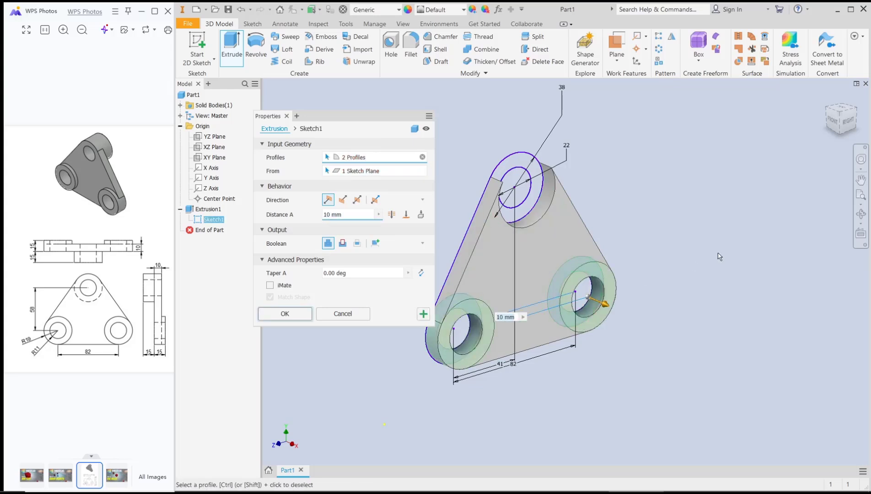
type("15")
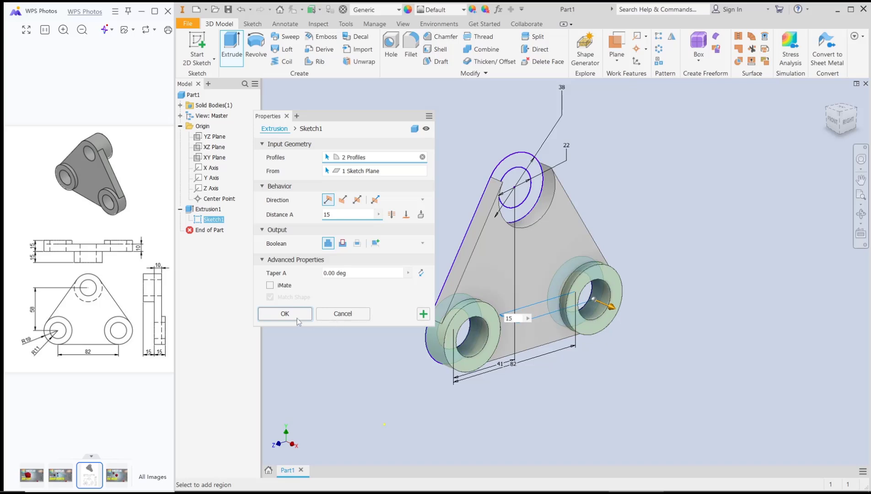
left_click(285, 314)
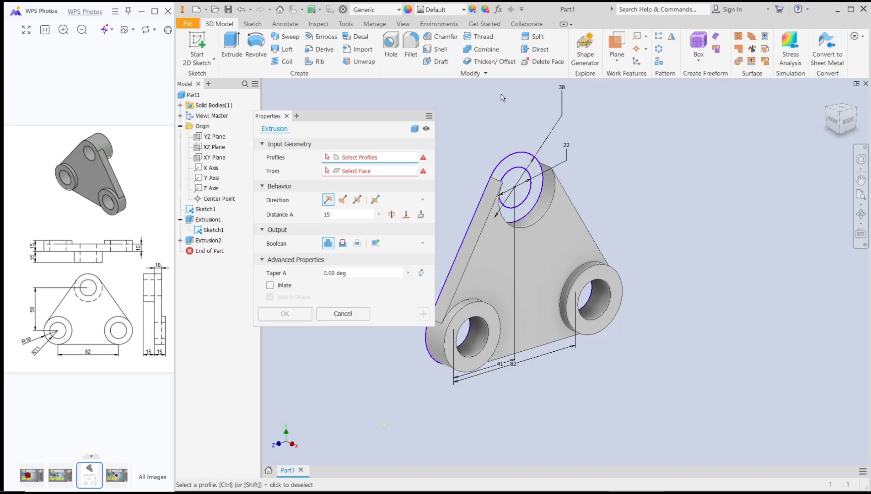
Set up an asymmetric extrusion of the upper ring profile, joined to the web, with Distance B at 5 mm
left_click(522, 160)
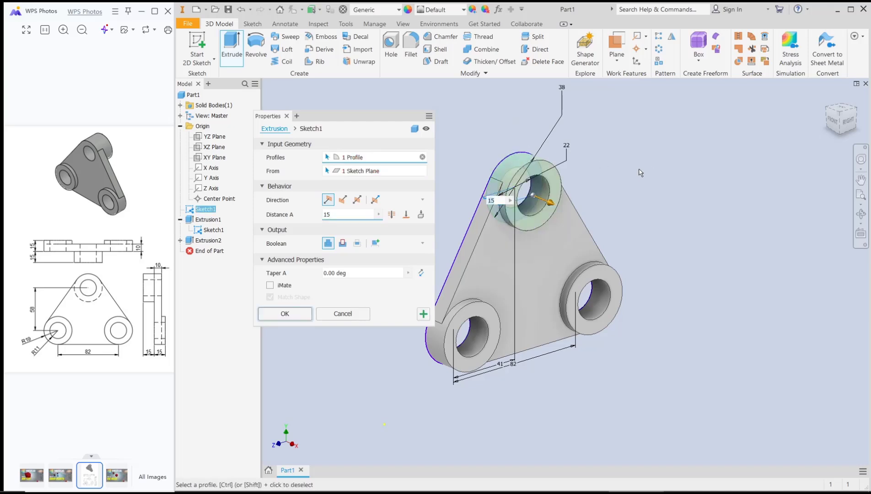
middle_click_drag(640, 168, 656, 176)
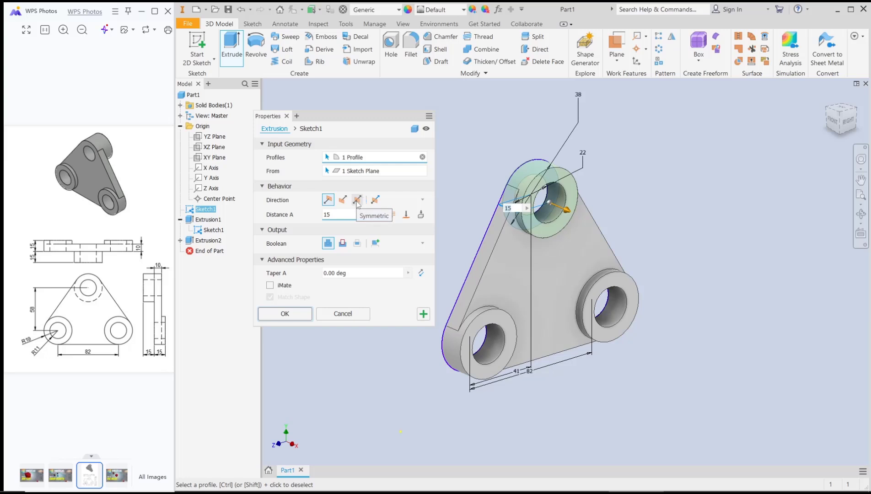
left_click(375, 201)
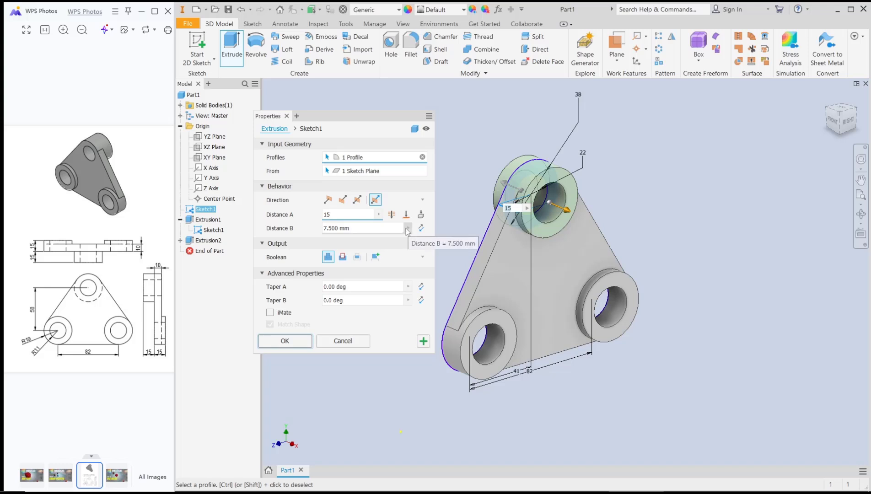
left_click(358, 231)
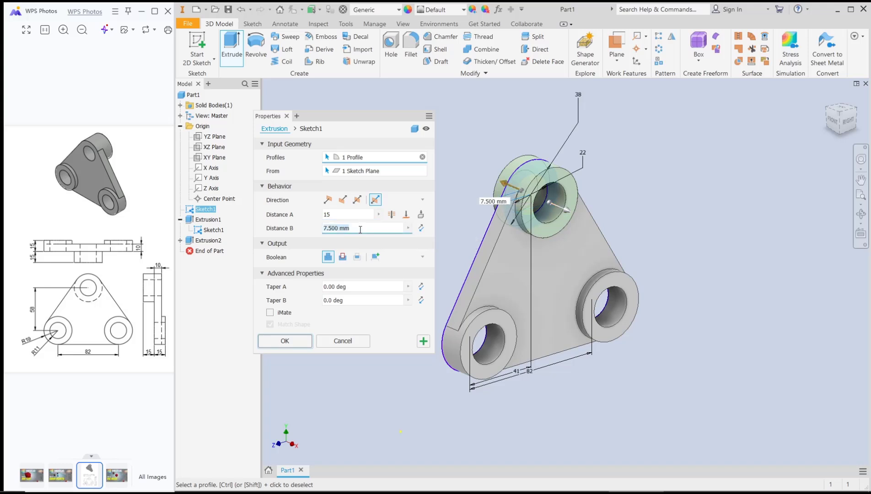
left_click(360, 230)
left_click_drag(338, 232, 319, 237)
type("5")
Set the upper boss extrusion's Distance A to 10 mm and complete the extrusion
left_click(336, 213)
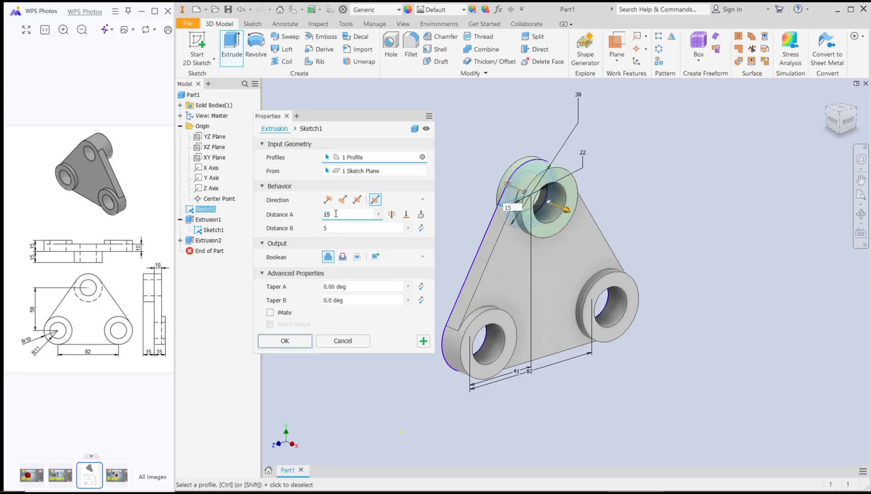
right_click_drag(681, 215, 684, 216)
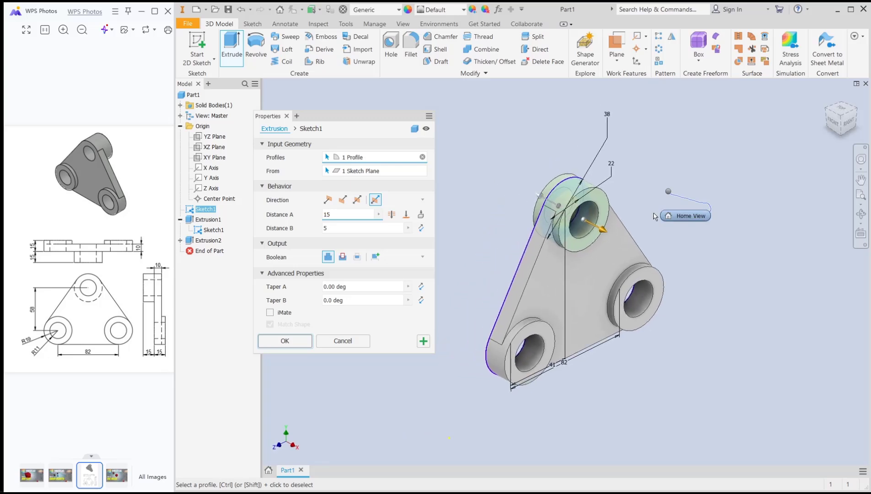
middle_click_drag(595, 265, 602, 268, "shift")
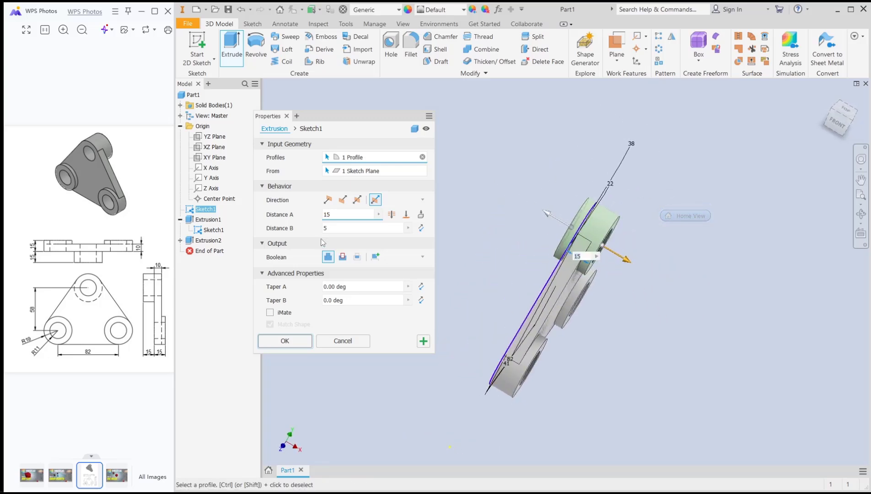
left_click(344, 228)
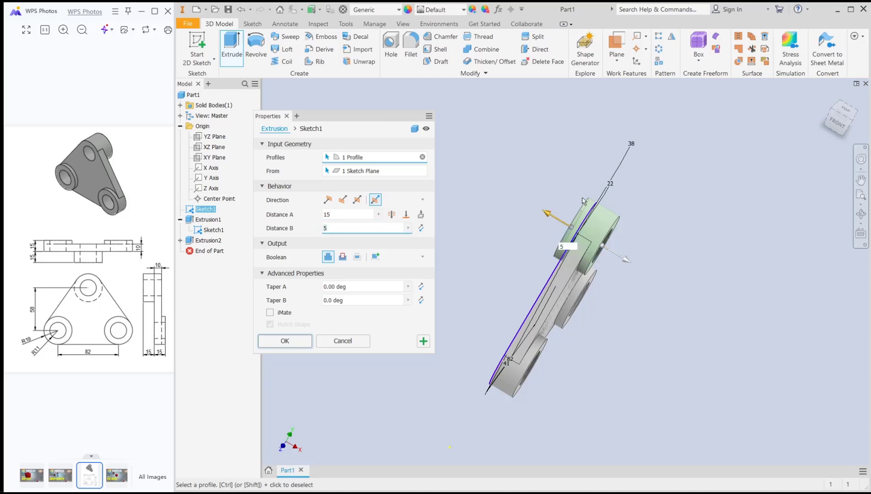
left_click(349, 215)
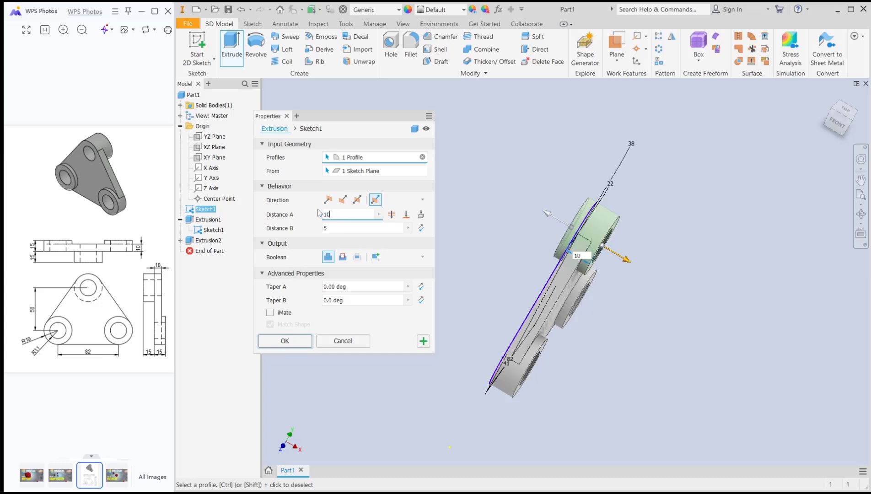
left_click(353, 229)
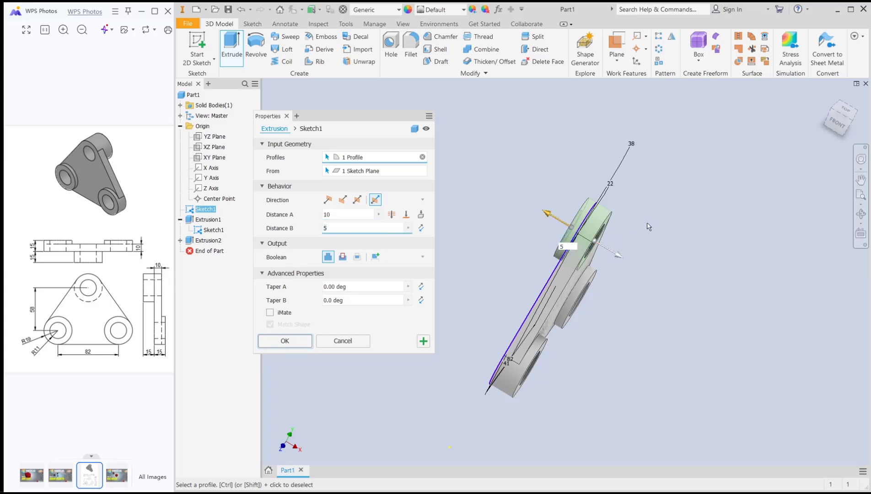
key("F6")
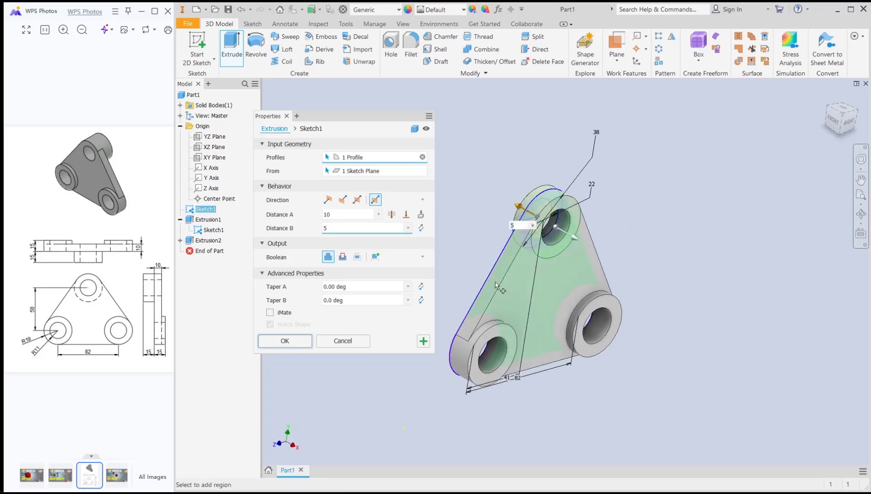
left_click(296, 342)
key("F2")
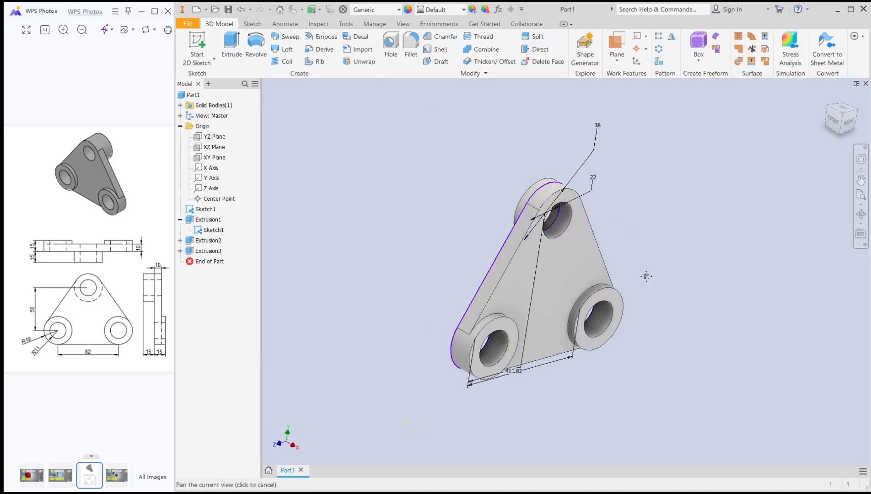
middle_click_drag(647, 277, 649, 261)
middle_click_drag(679, 304, 609, 333, "shift")
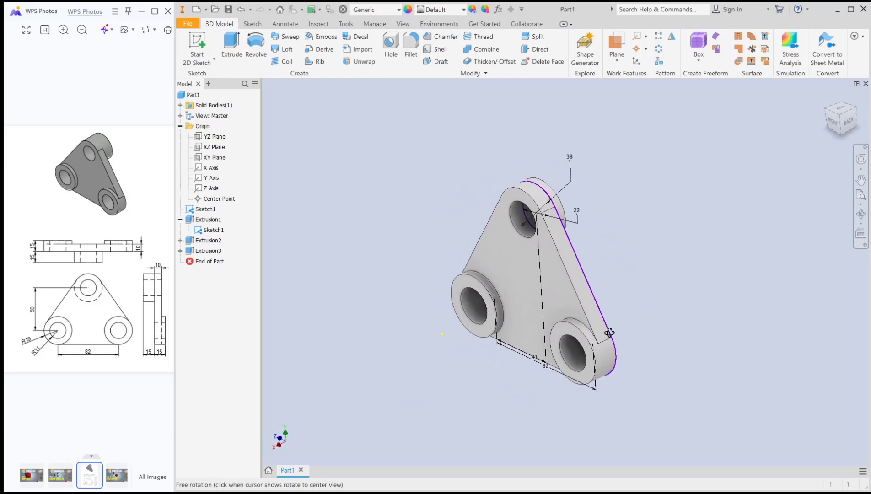
scroll(505, 302, "down", 5)
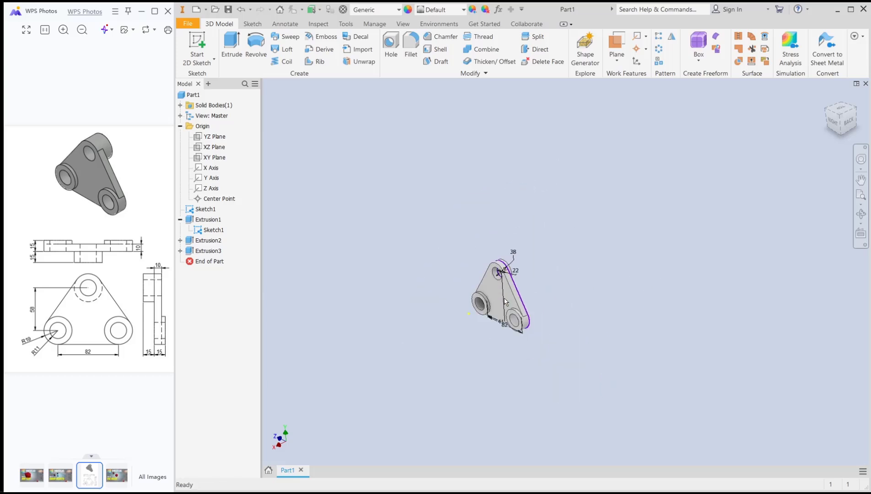
scroll(505, 298, "up", 5)
mouse_move(610, 276)
middle_mouse_down()
mouse_move(639, 259)
mouse_move(595, 274)
mouse_move(621, 278)
middle_mouse_up()
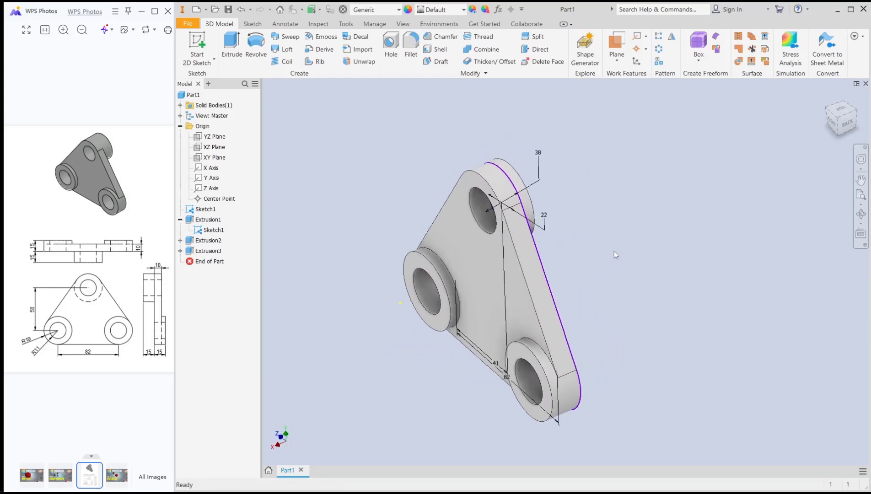